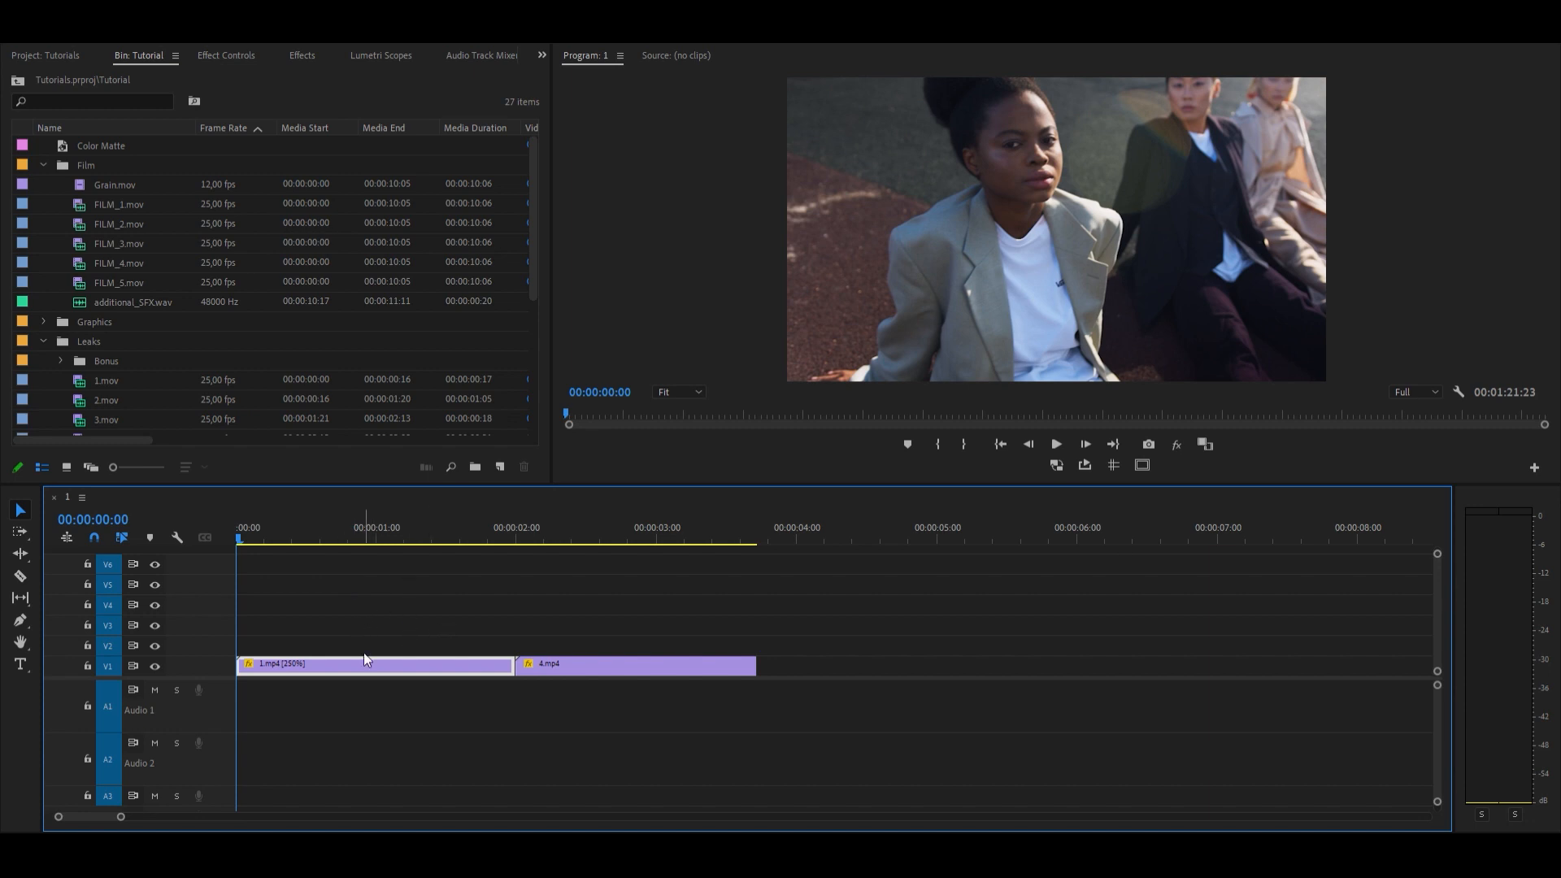
Step: Place FILM_1.mov on track V2 above 1.mp4, starting at the beginning of the sequence
drag(294, 525, 164, 564)
click(94, 204)
drag(269, 329, 441, 646)
drag(440, 523, 390, 512)
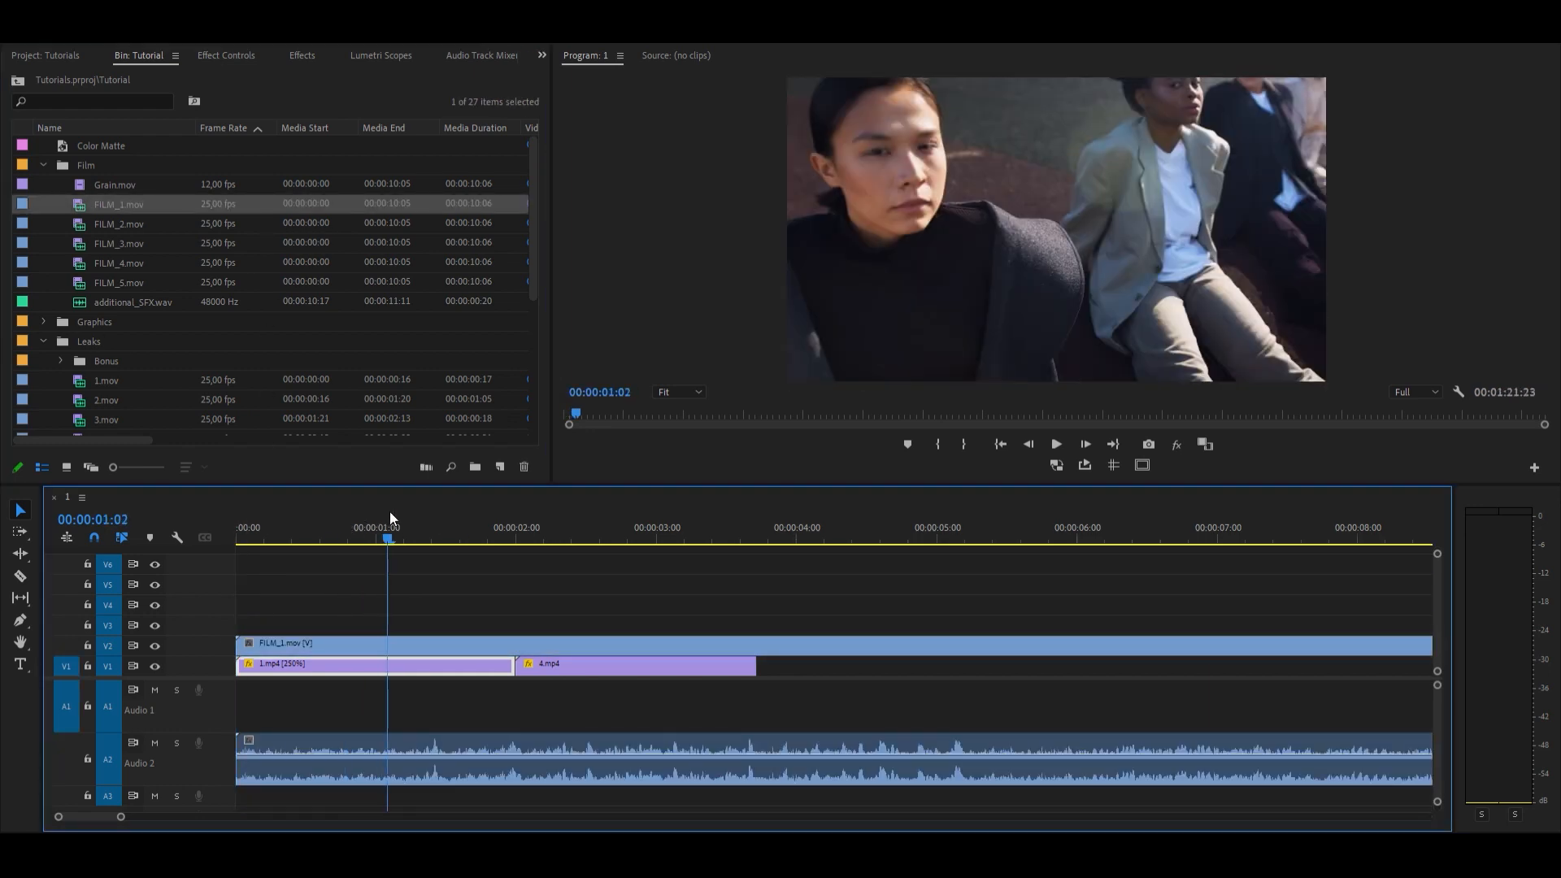
Step: Cut the FILM_1.mov overlay and remove its excess so that it ends together with 1.mp4
click(468, 524)
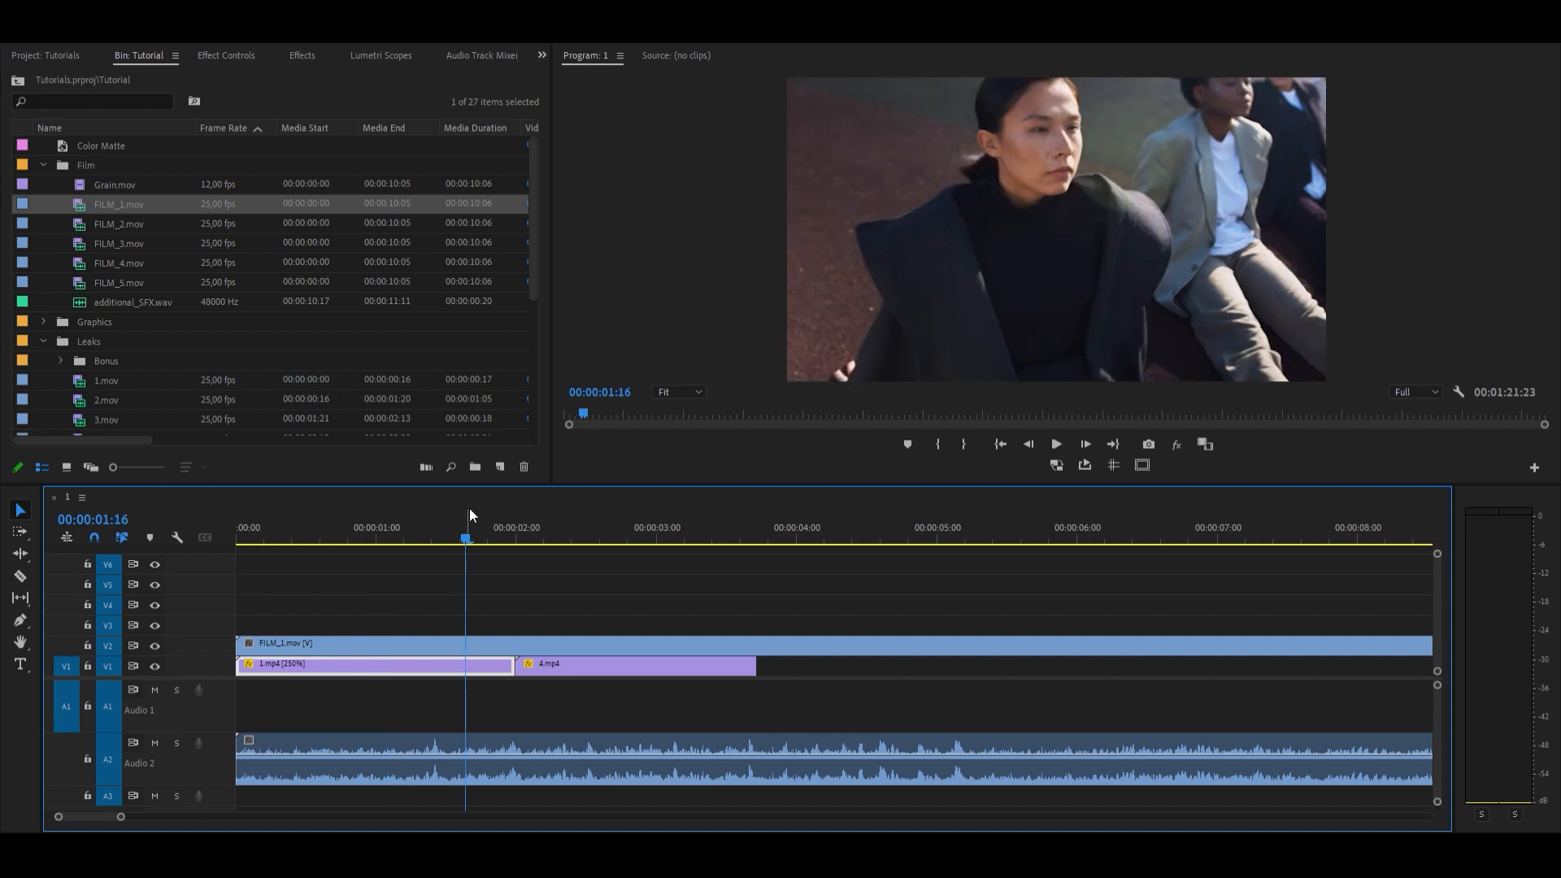
click(500, 524)
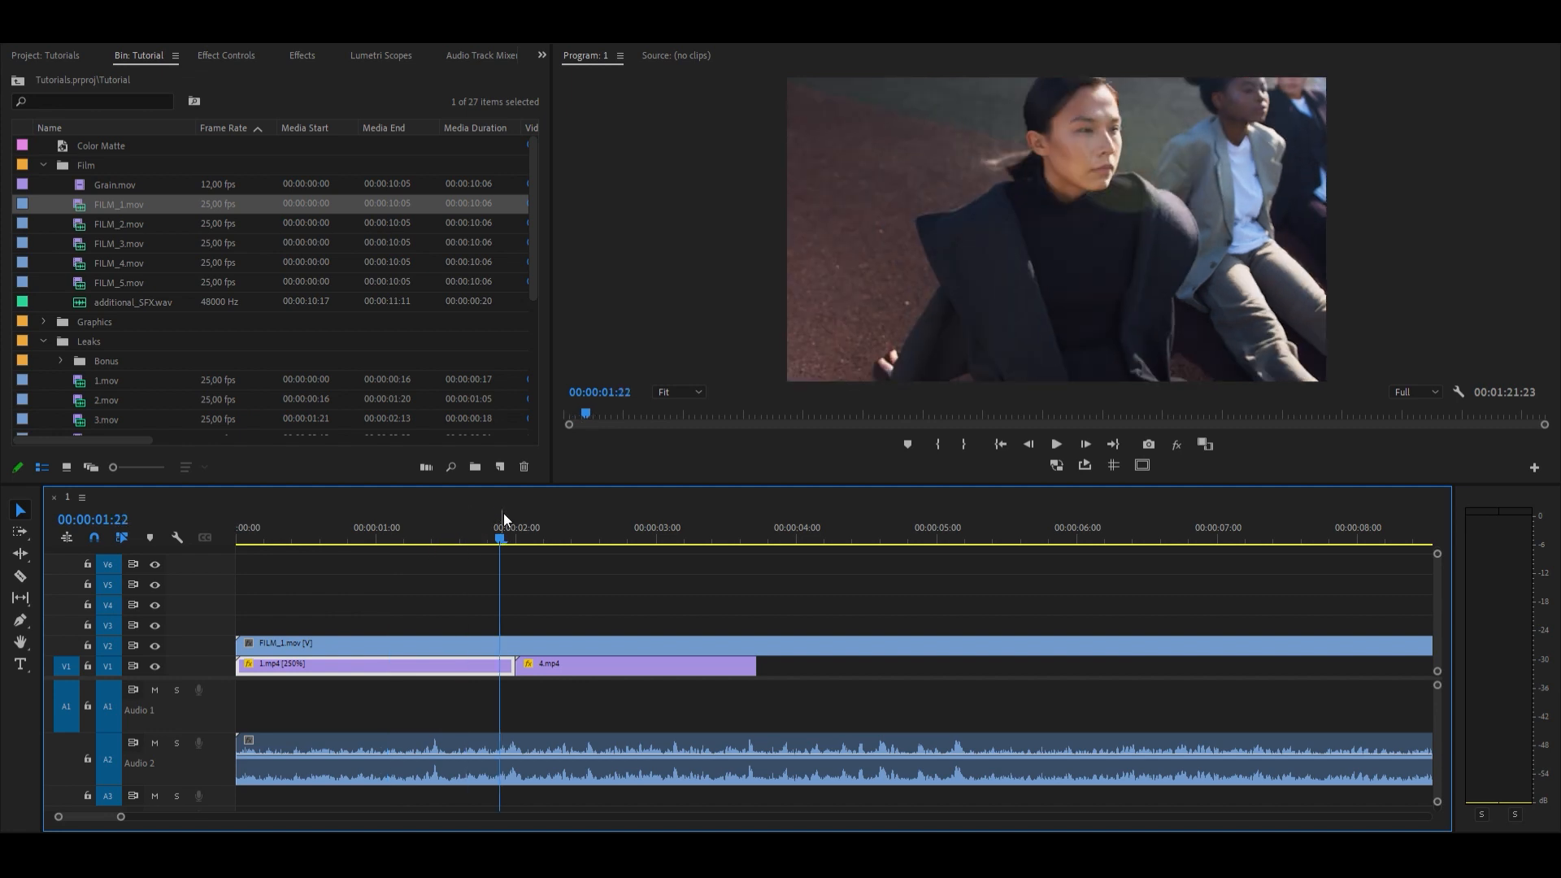
click(564, 638)
key(ctrl+k)
click(565, 638)
key(Delete)
drag(507, 637, 524, 633)
Step: Move the audio of FILM_1.mov up to the Audio 1 track, directly below the video clips
drag(467, 525, 371, 527)
drag(383, 730, 384, 704)
drag(419, 515, 372, 516)
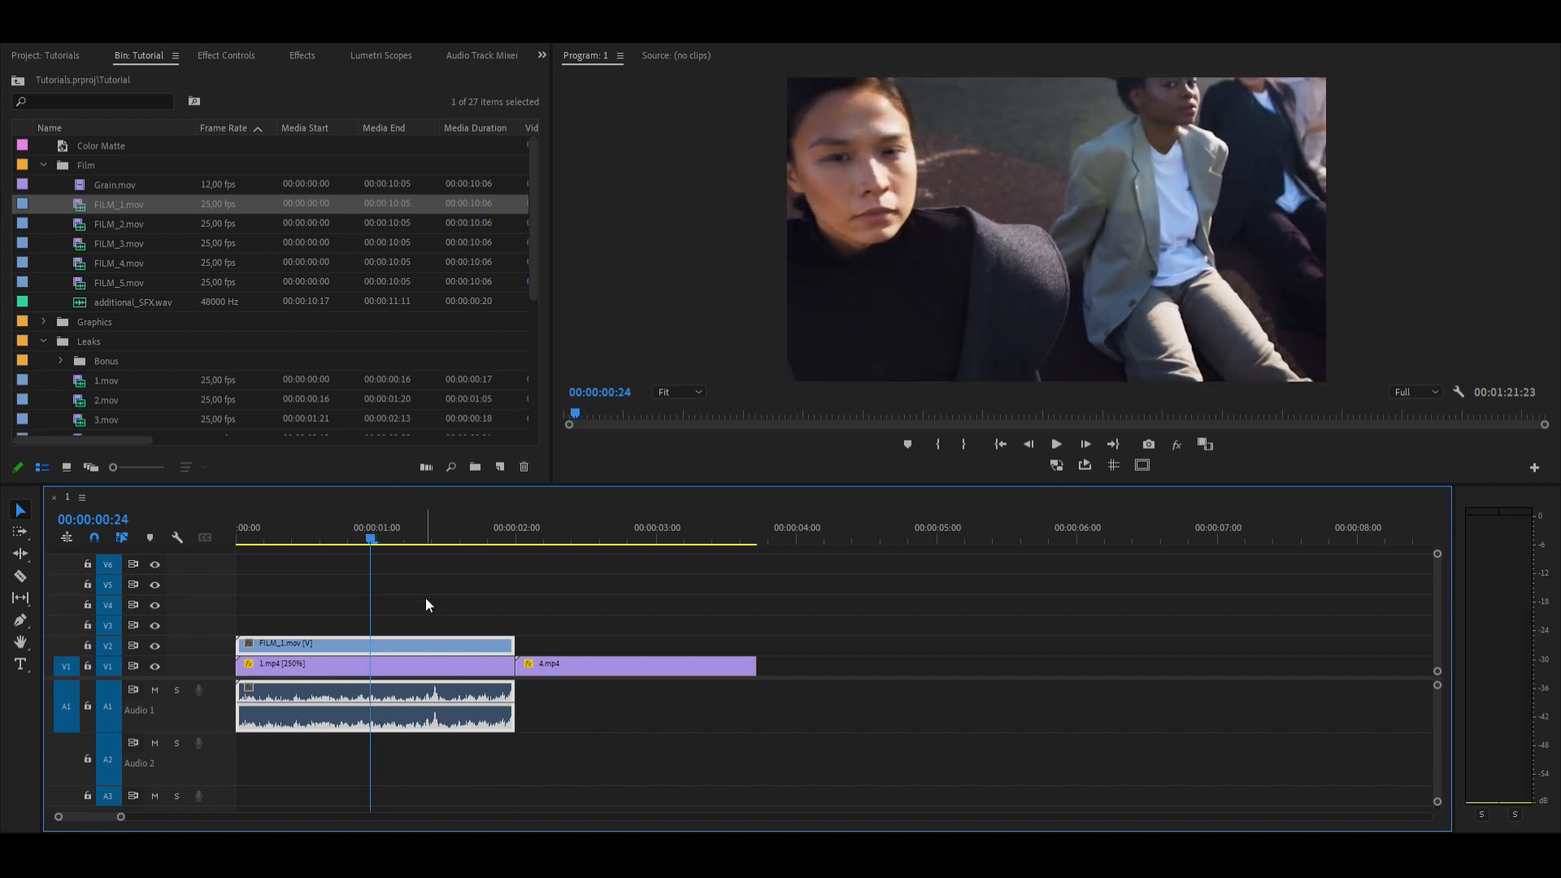
Step: Set the scale of the FILM_1.mov overlay to 50 and play back the framed footage
click(218, 56)
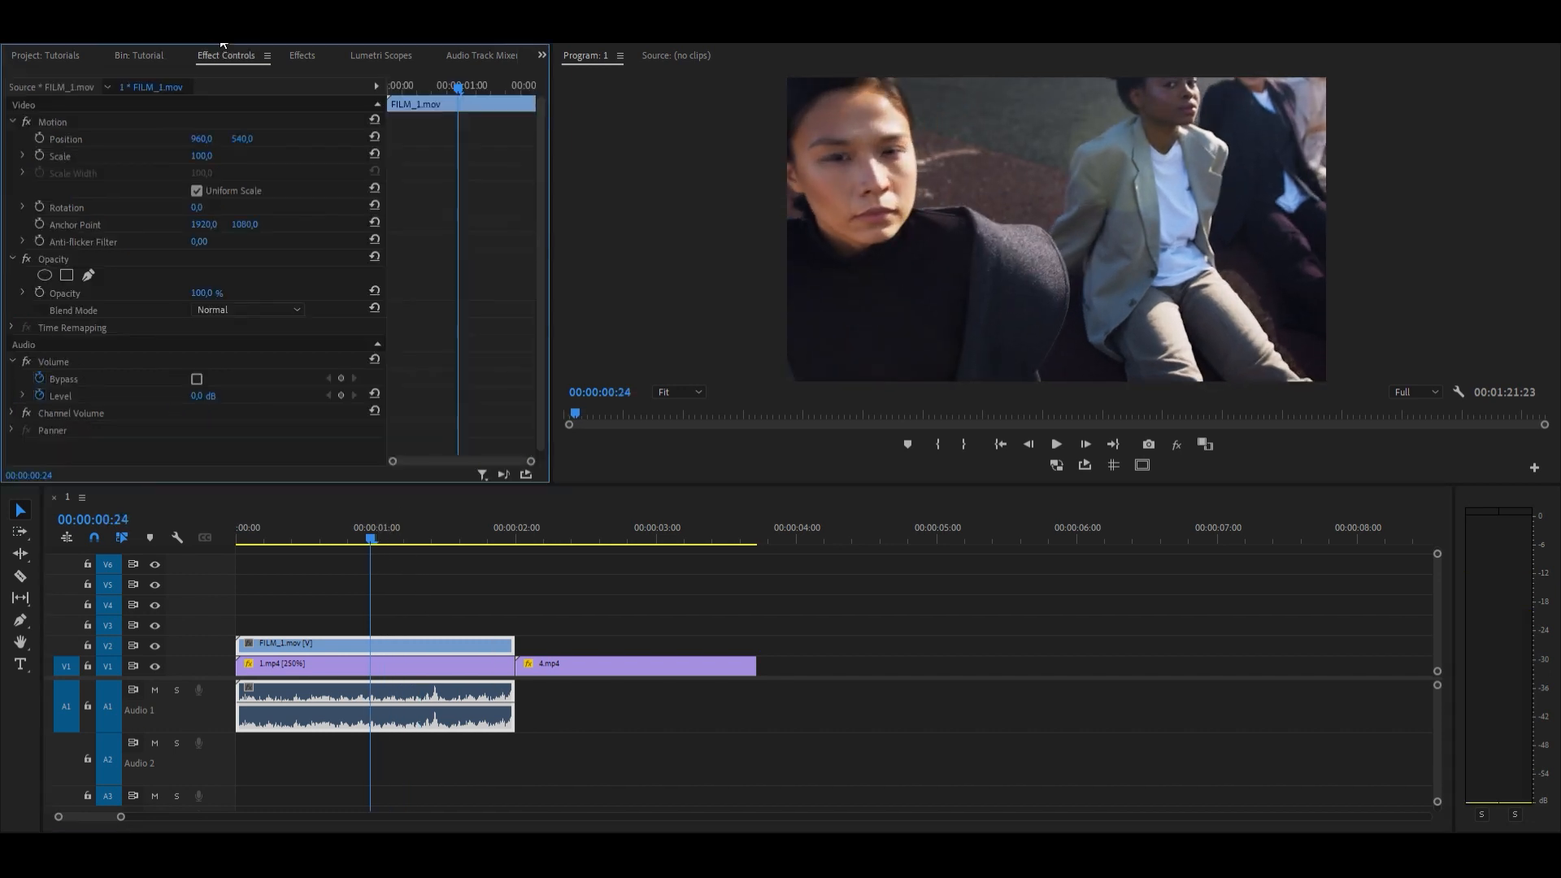
click(210, 150)
text(50)
key(Return)
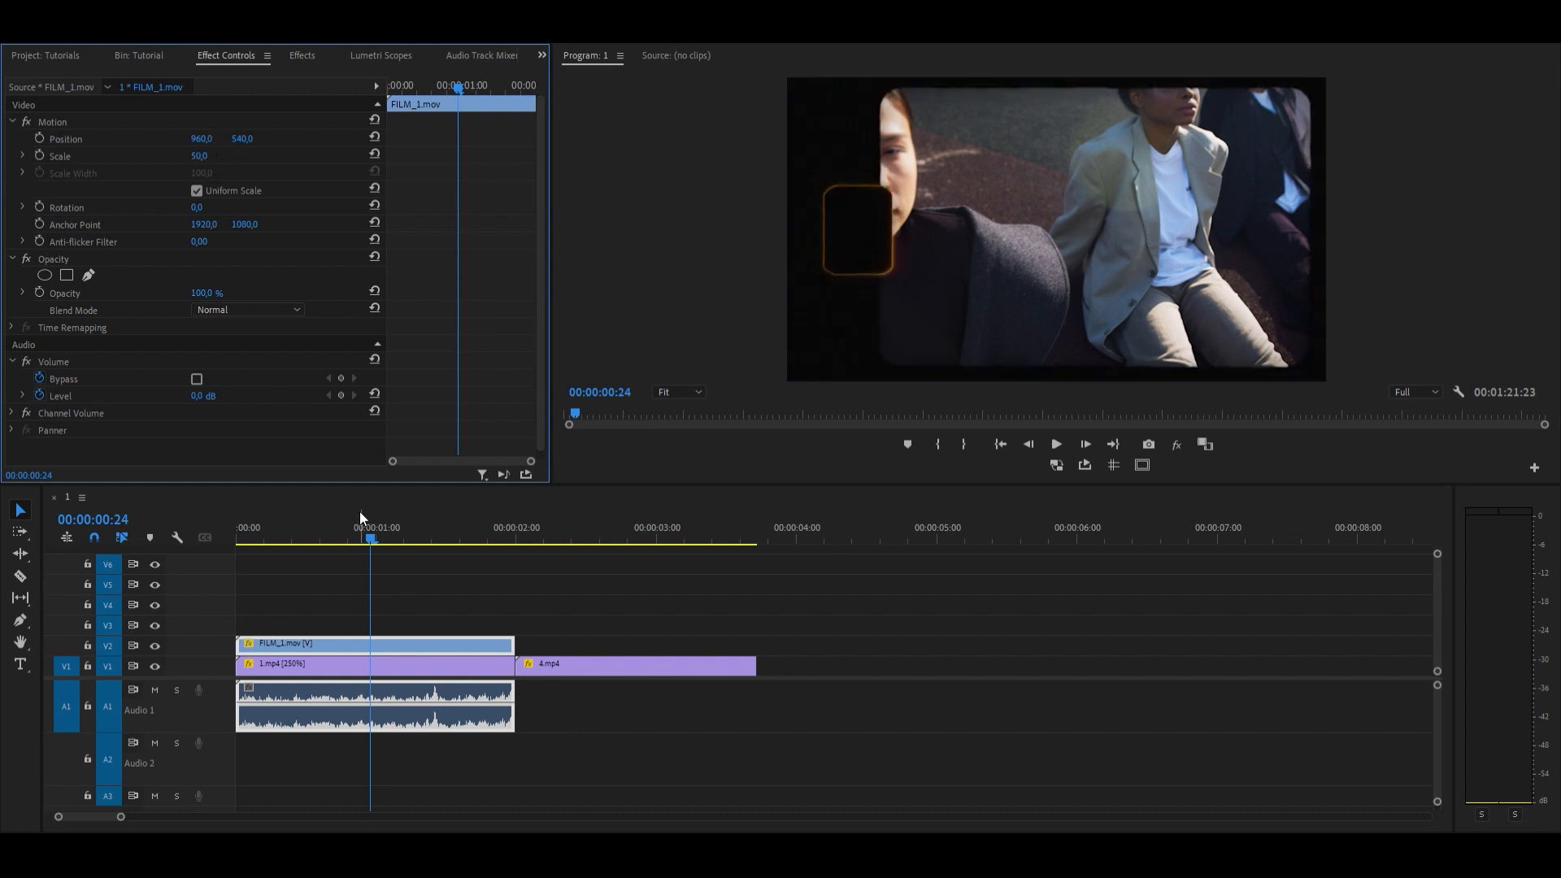
click(360, 511)
key(space)
key(space)
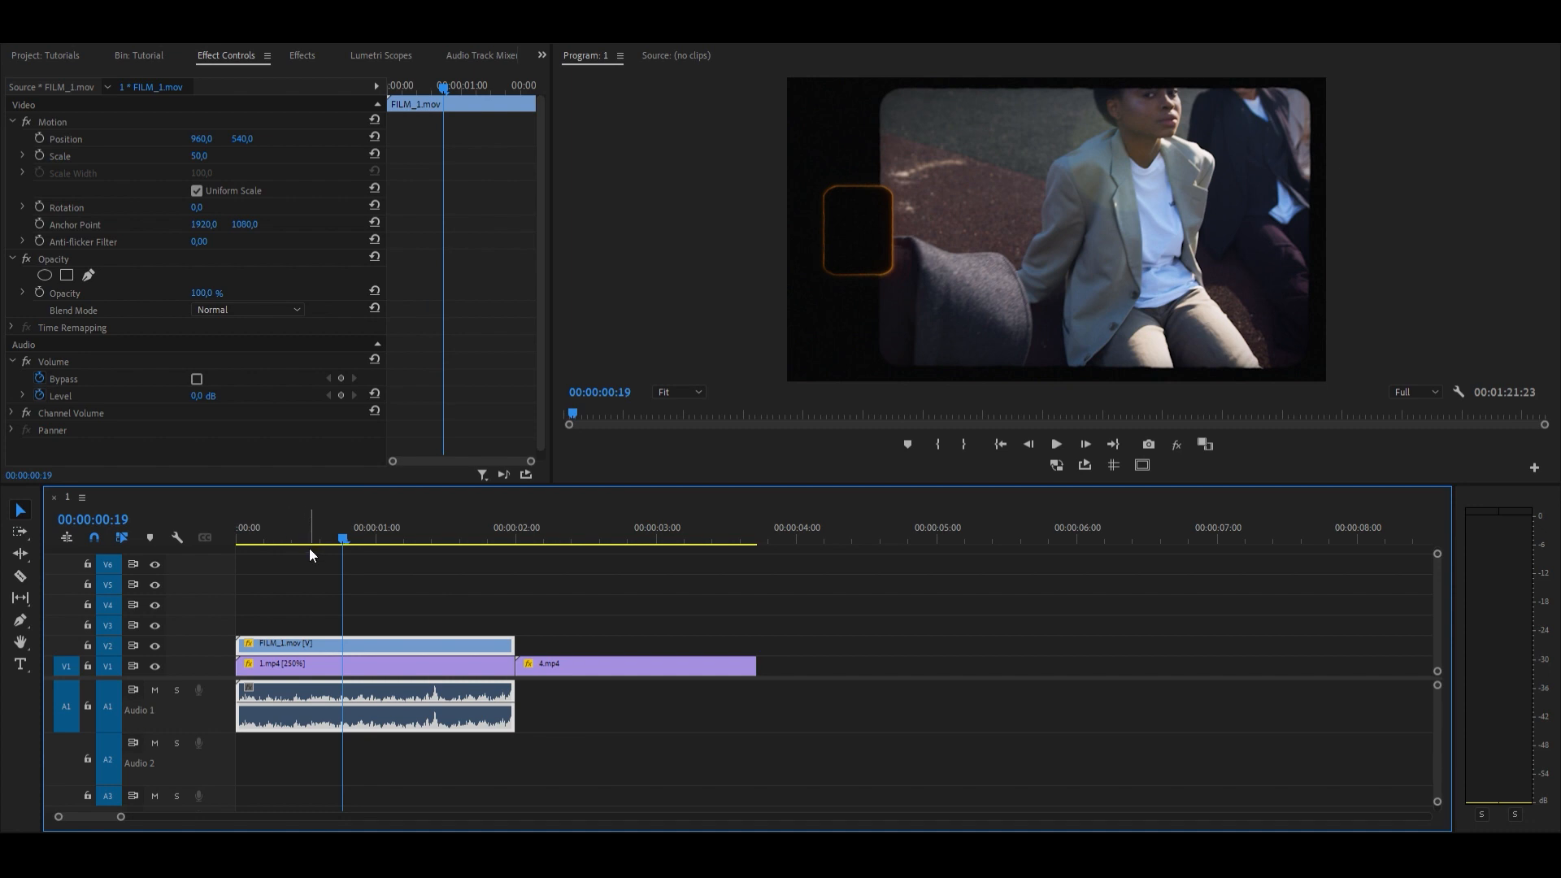
Step: Add Grain.mov on track V3 over the length of the FILM_1.mov overlay and set its scale to 50
click(154, 53)
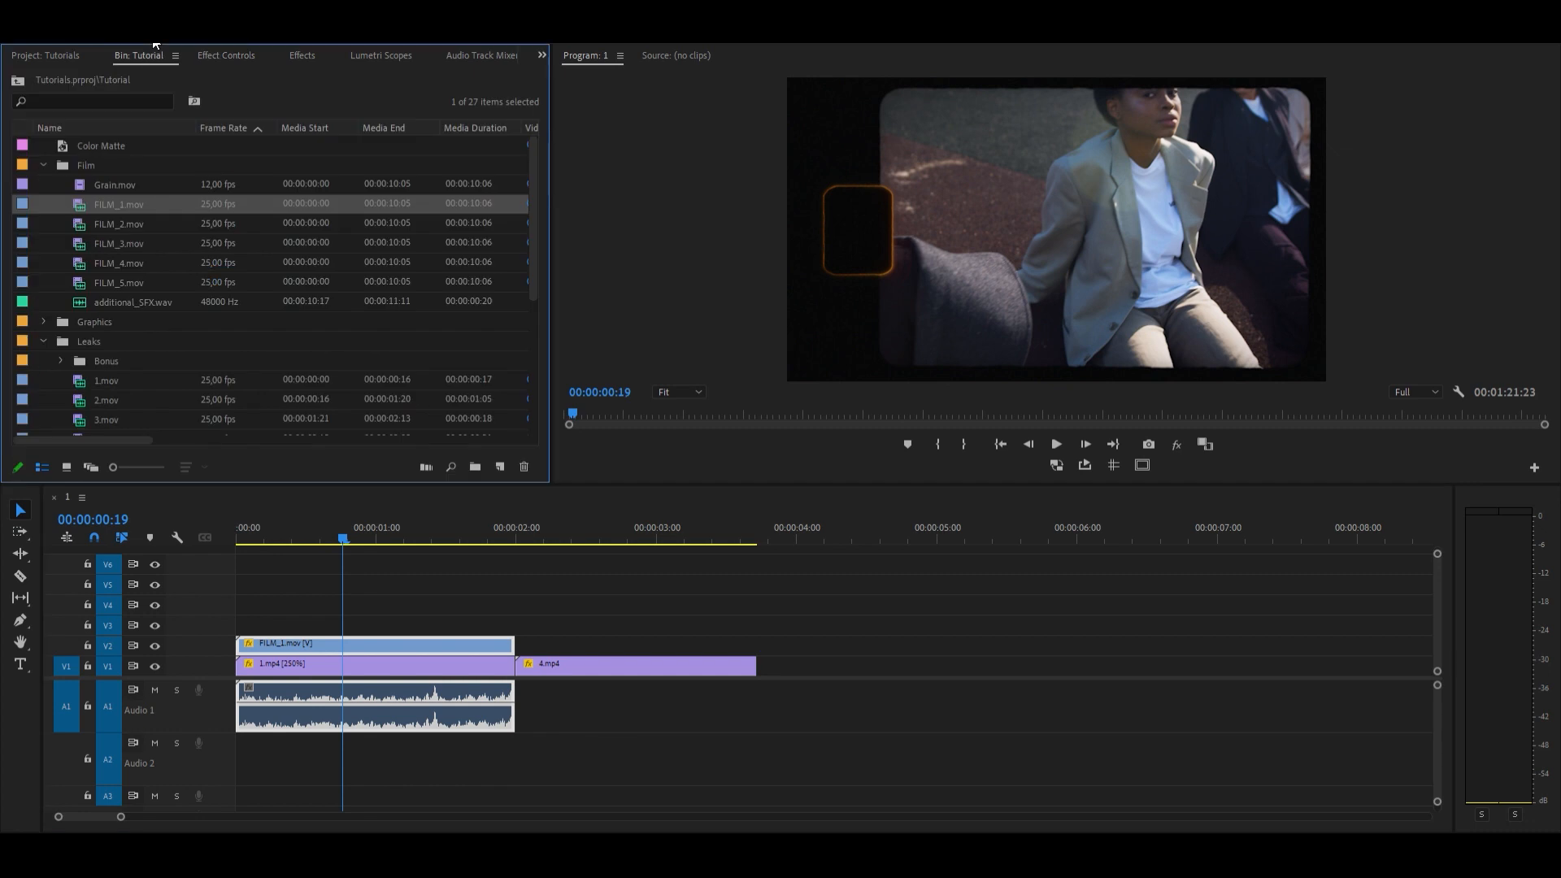
drag(101, 184, 236, 620)
click(205, 53)
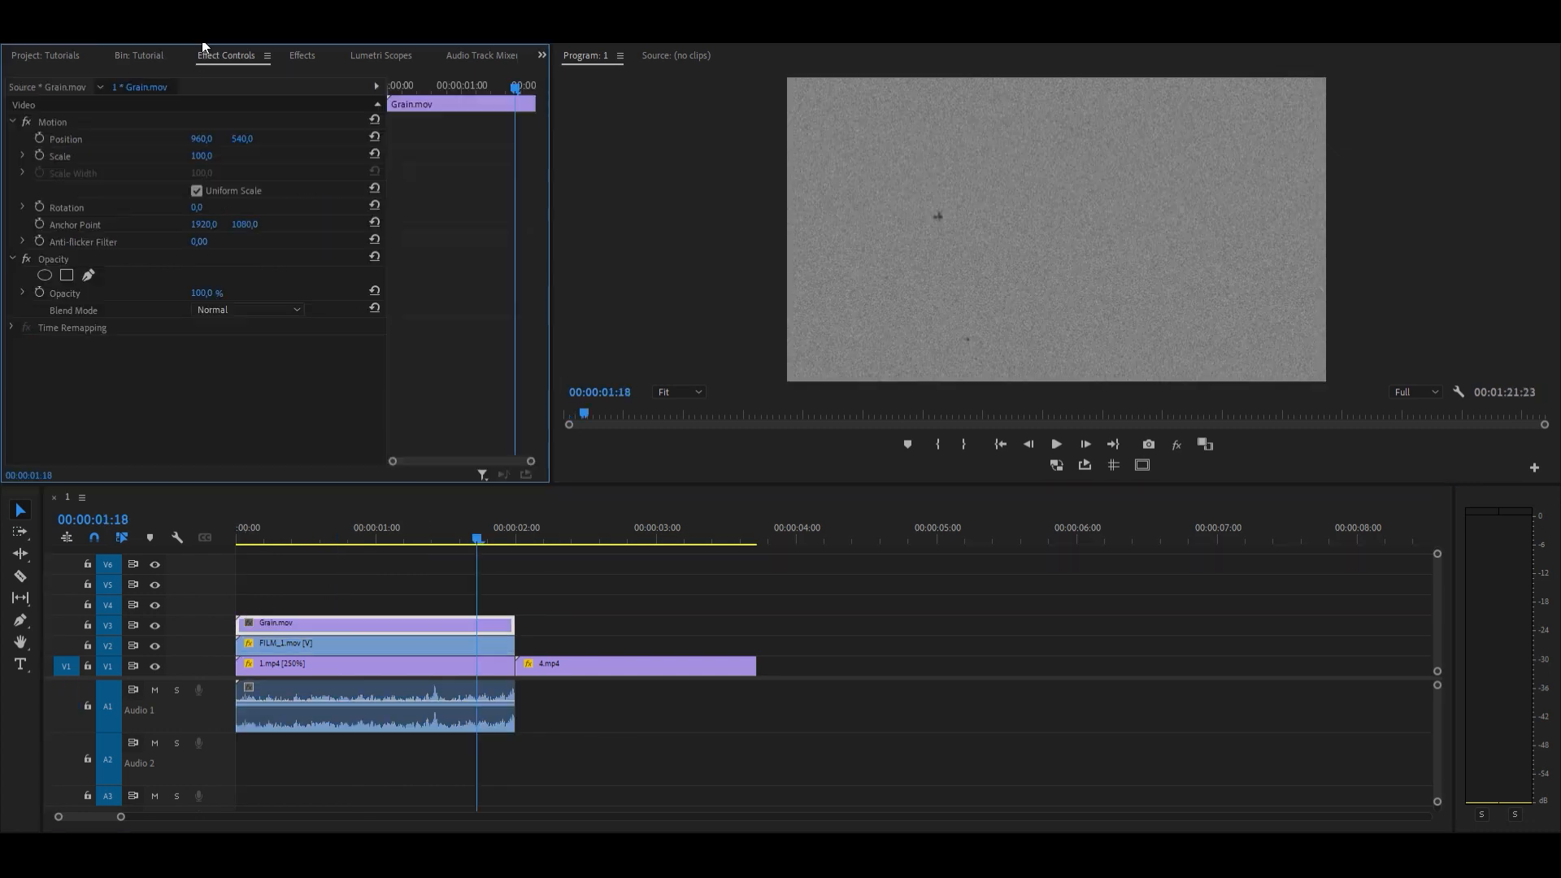
click(201, 156)
text(50)
key(Return)
Step: Set the blend mode of Grain.mov to Overlay and check the grain at different points of the clip
click(252, 310)
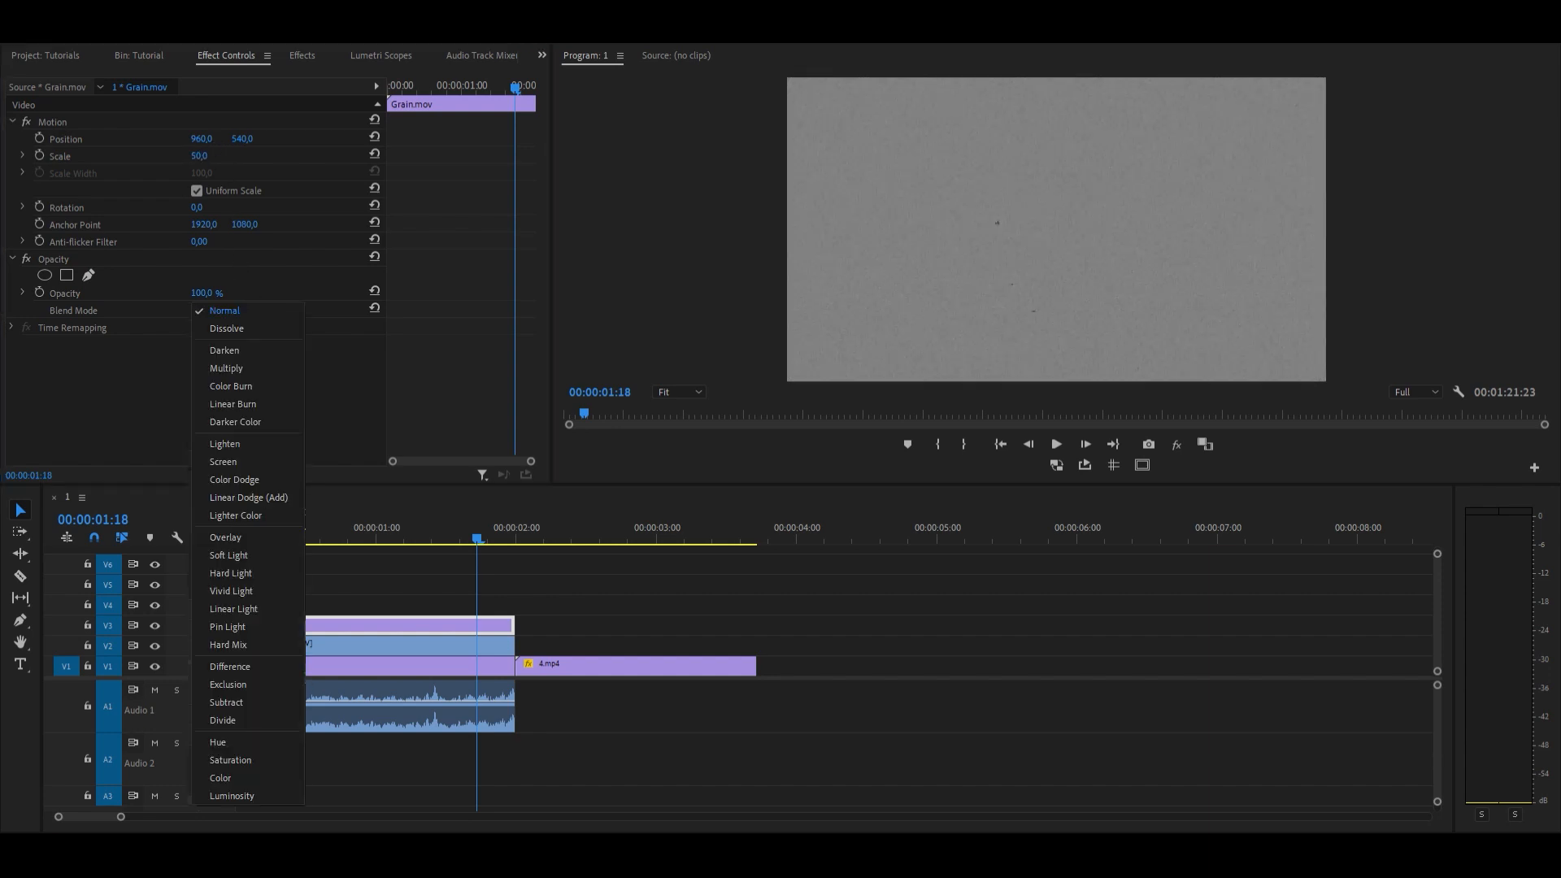
click(251, 533)
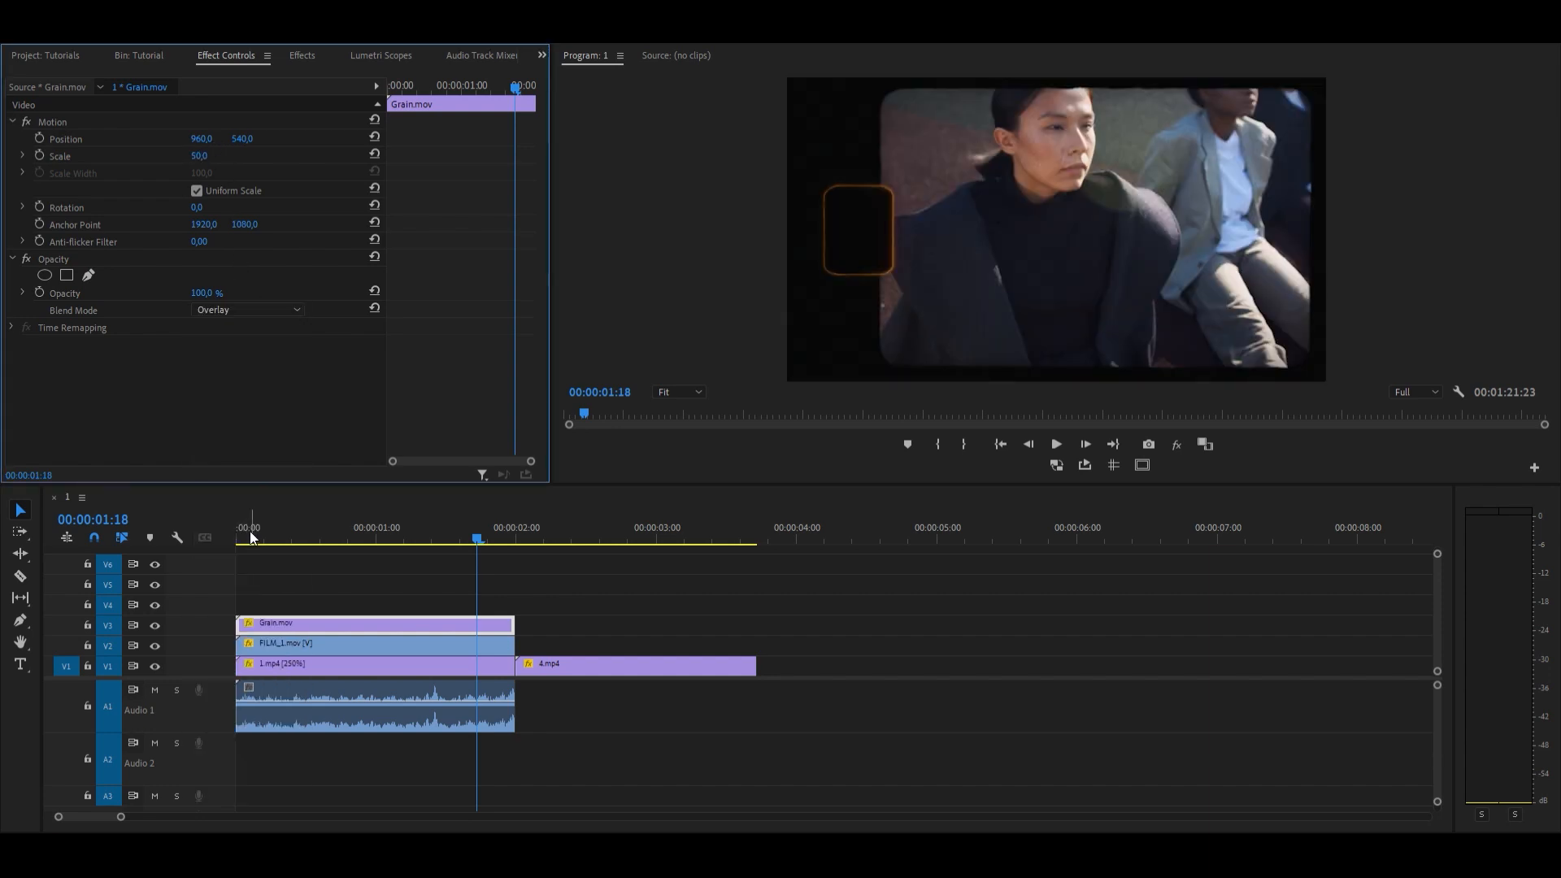
click(387, 537)
mouse_move(209, 293)
mouse_down()
mouse_move(191, 292)
mouse_move(210, 293)
mouse_up()
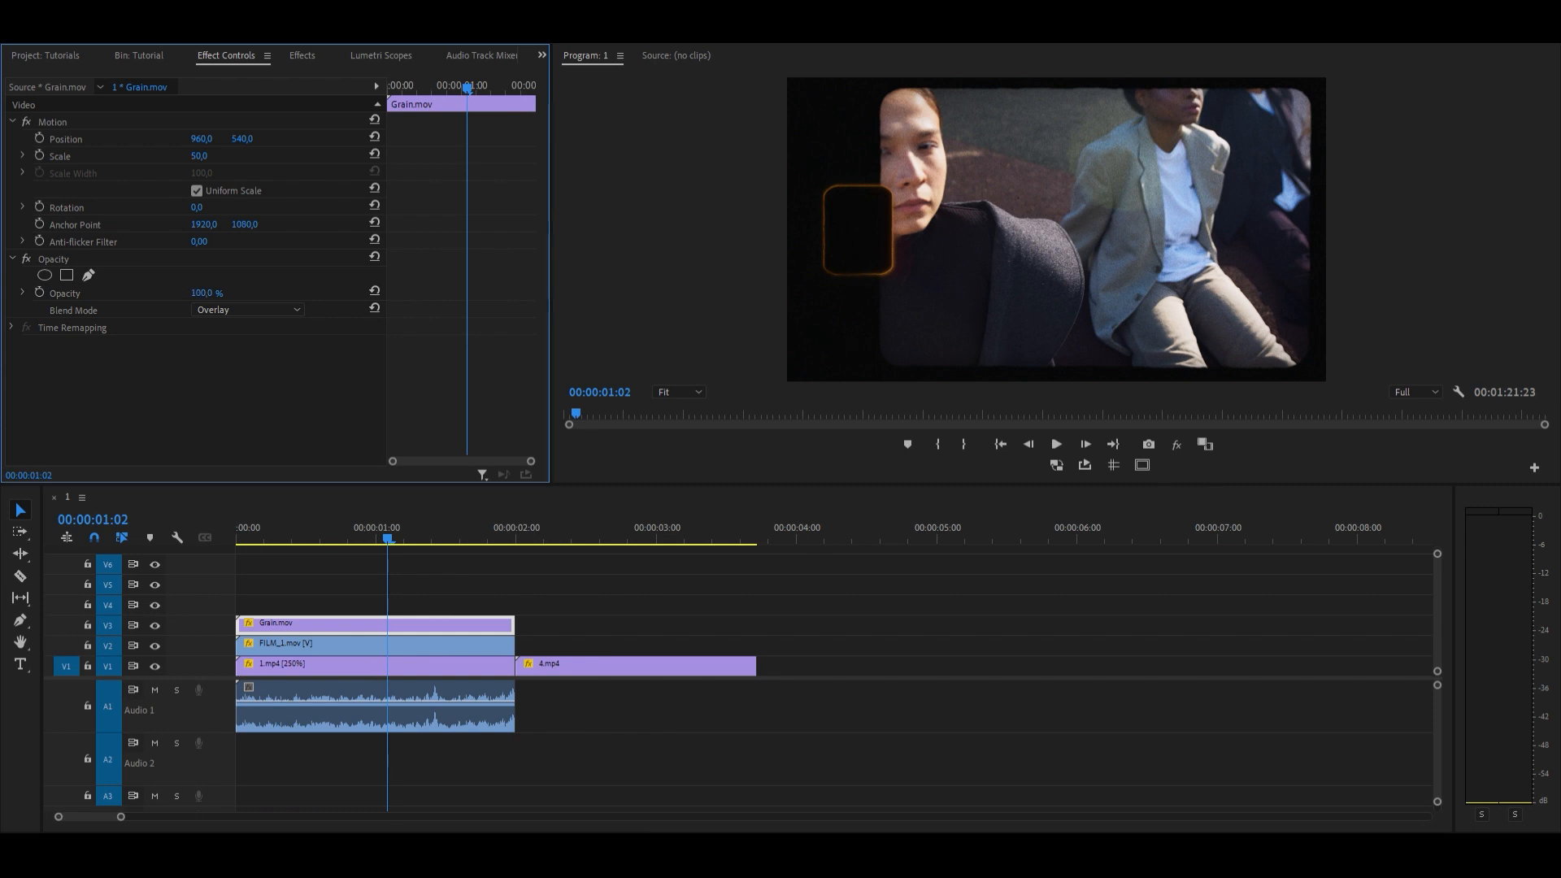
click(344, 520)
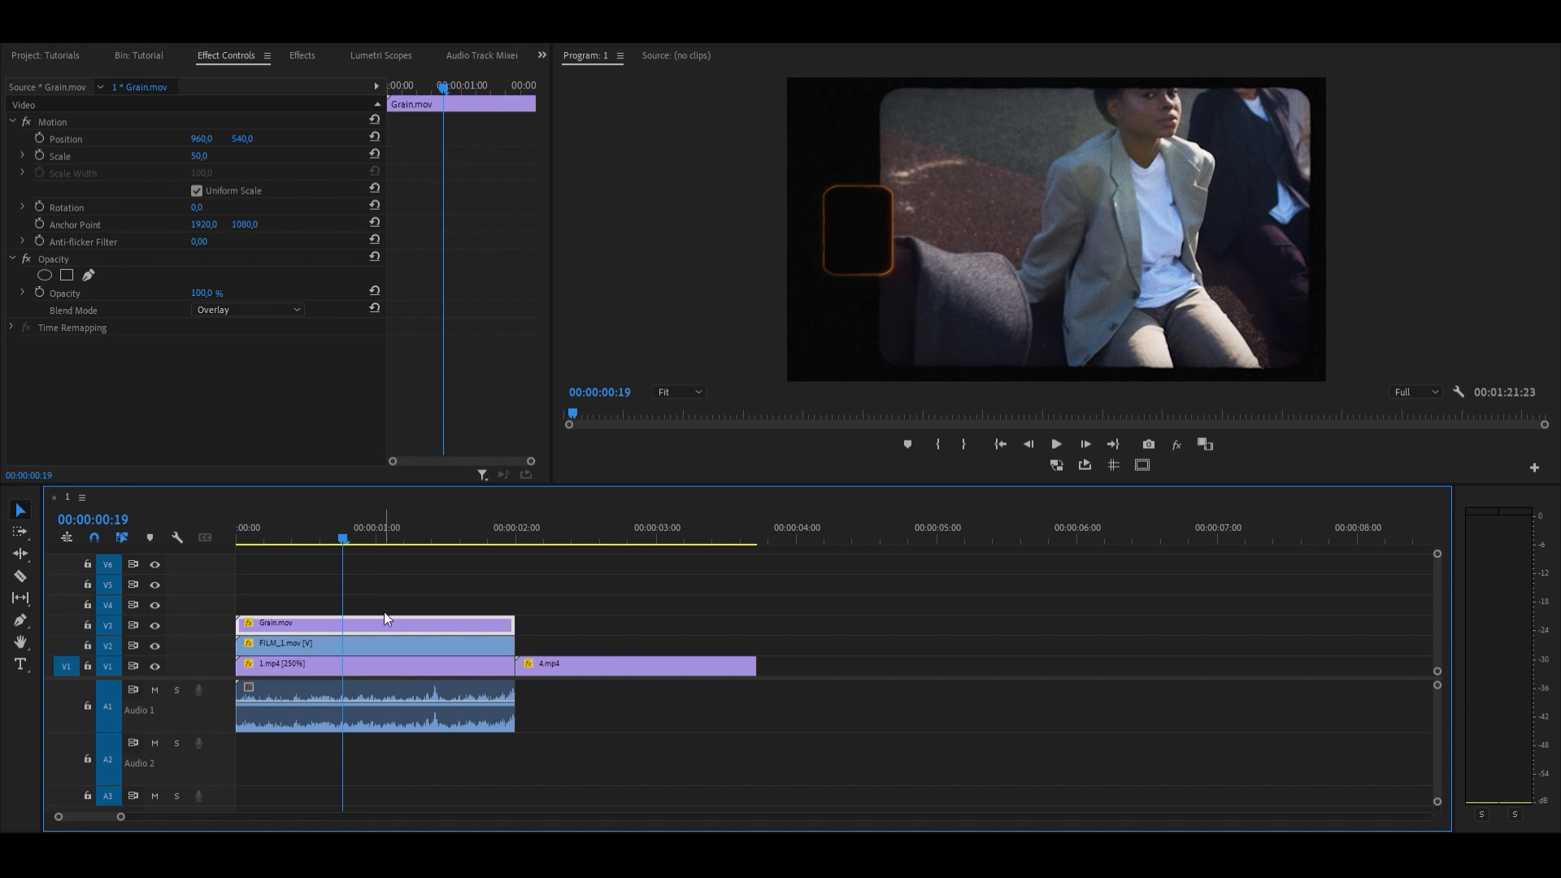
Step: Move Grain.mov up to track V6 and duplicate the FILM_1.mov video onto track V5
drag(384, 623, 374, 556)
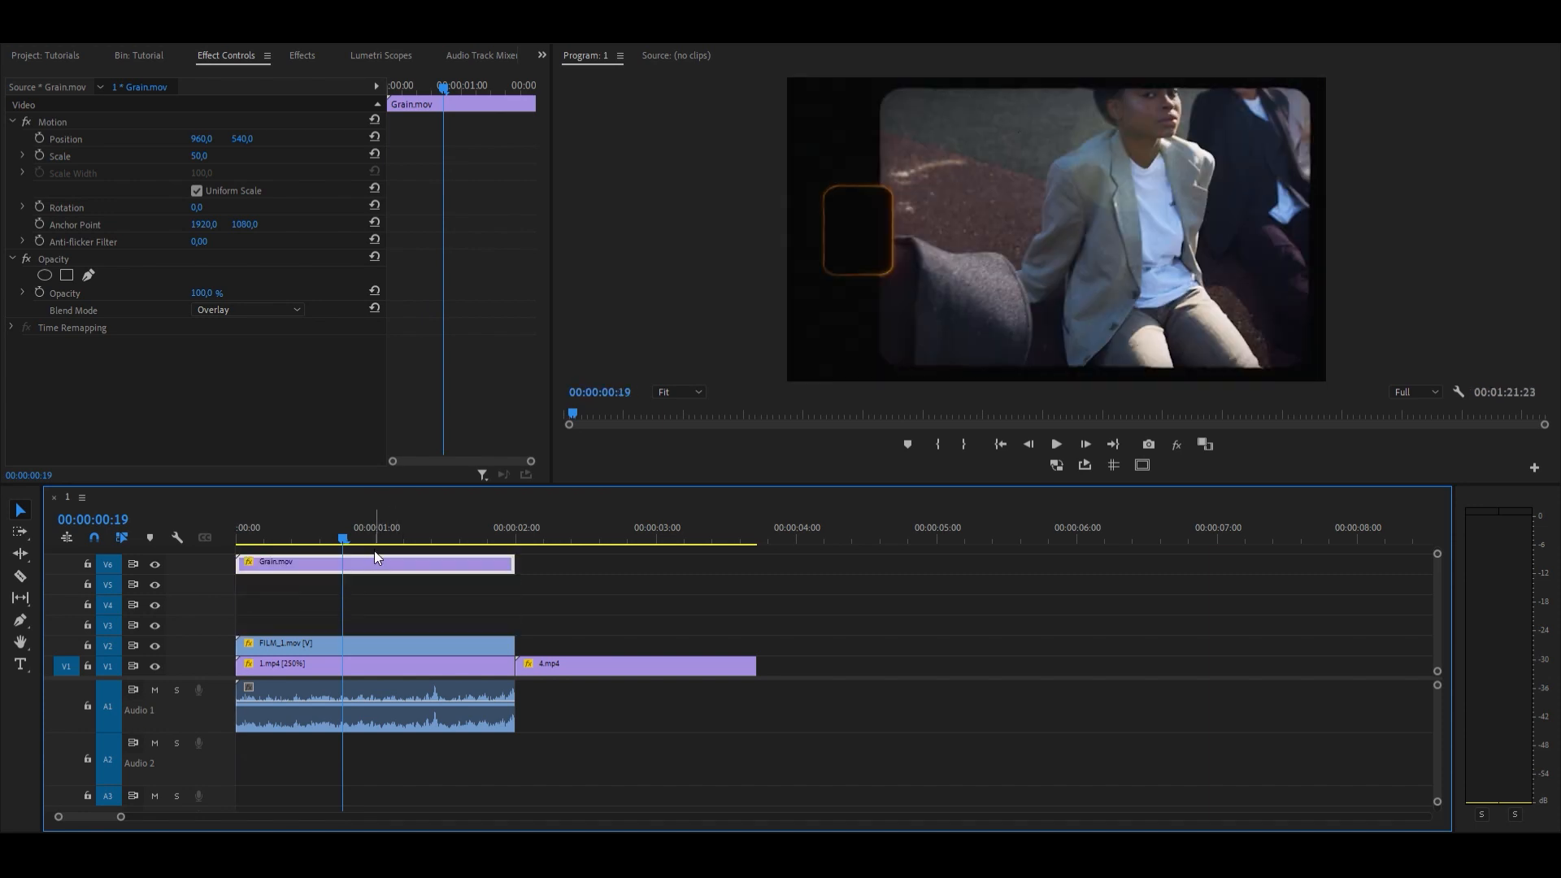
drag(363, 637, 360, 582)
click(362, 592)
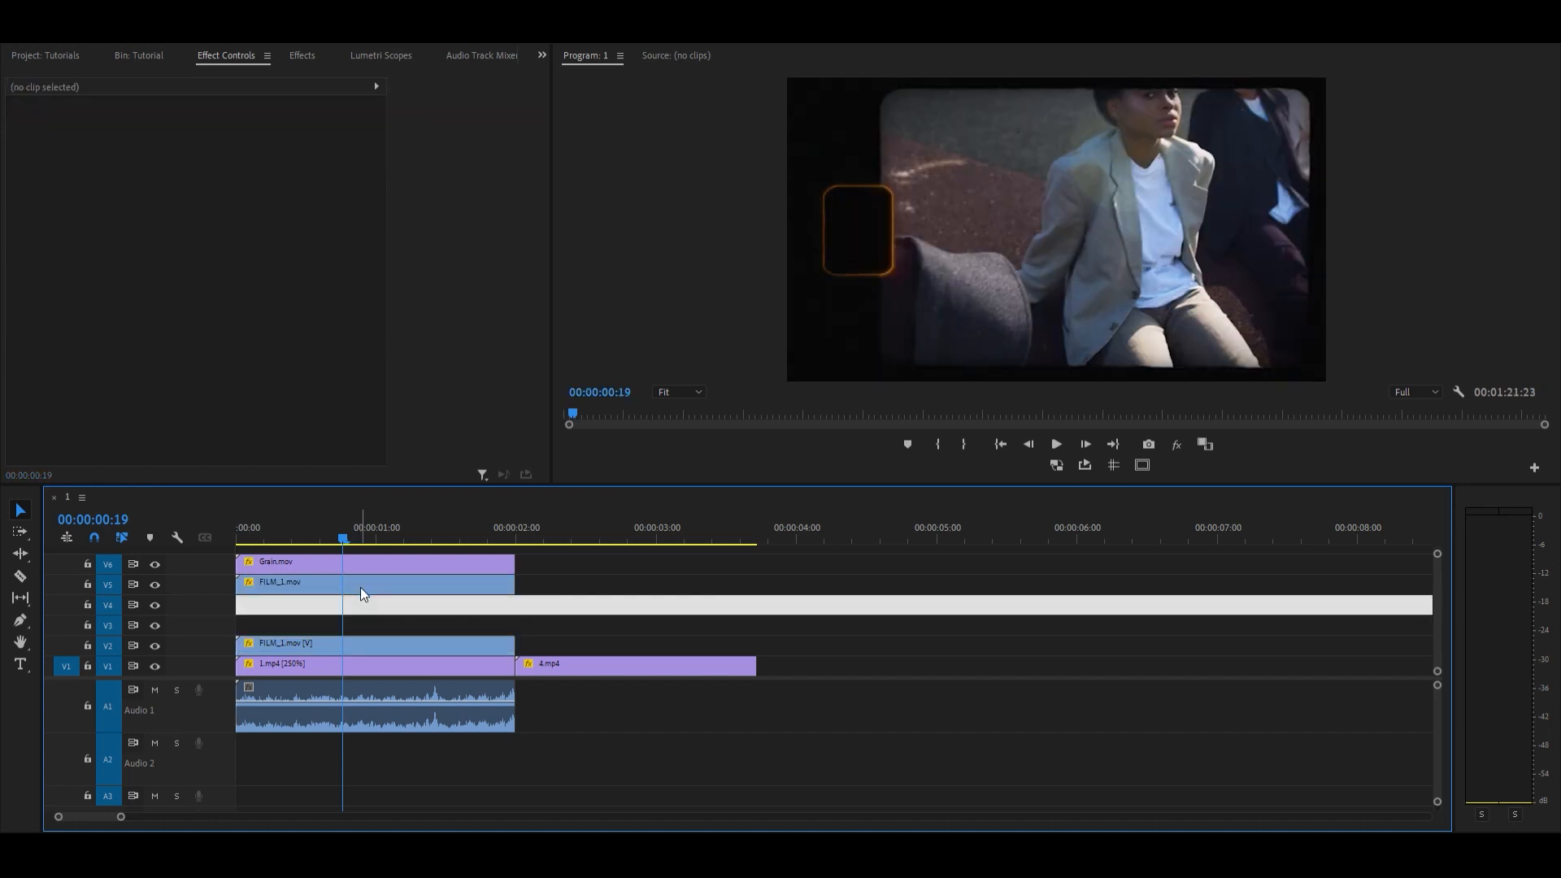
click(360, 587)
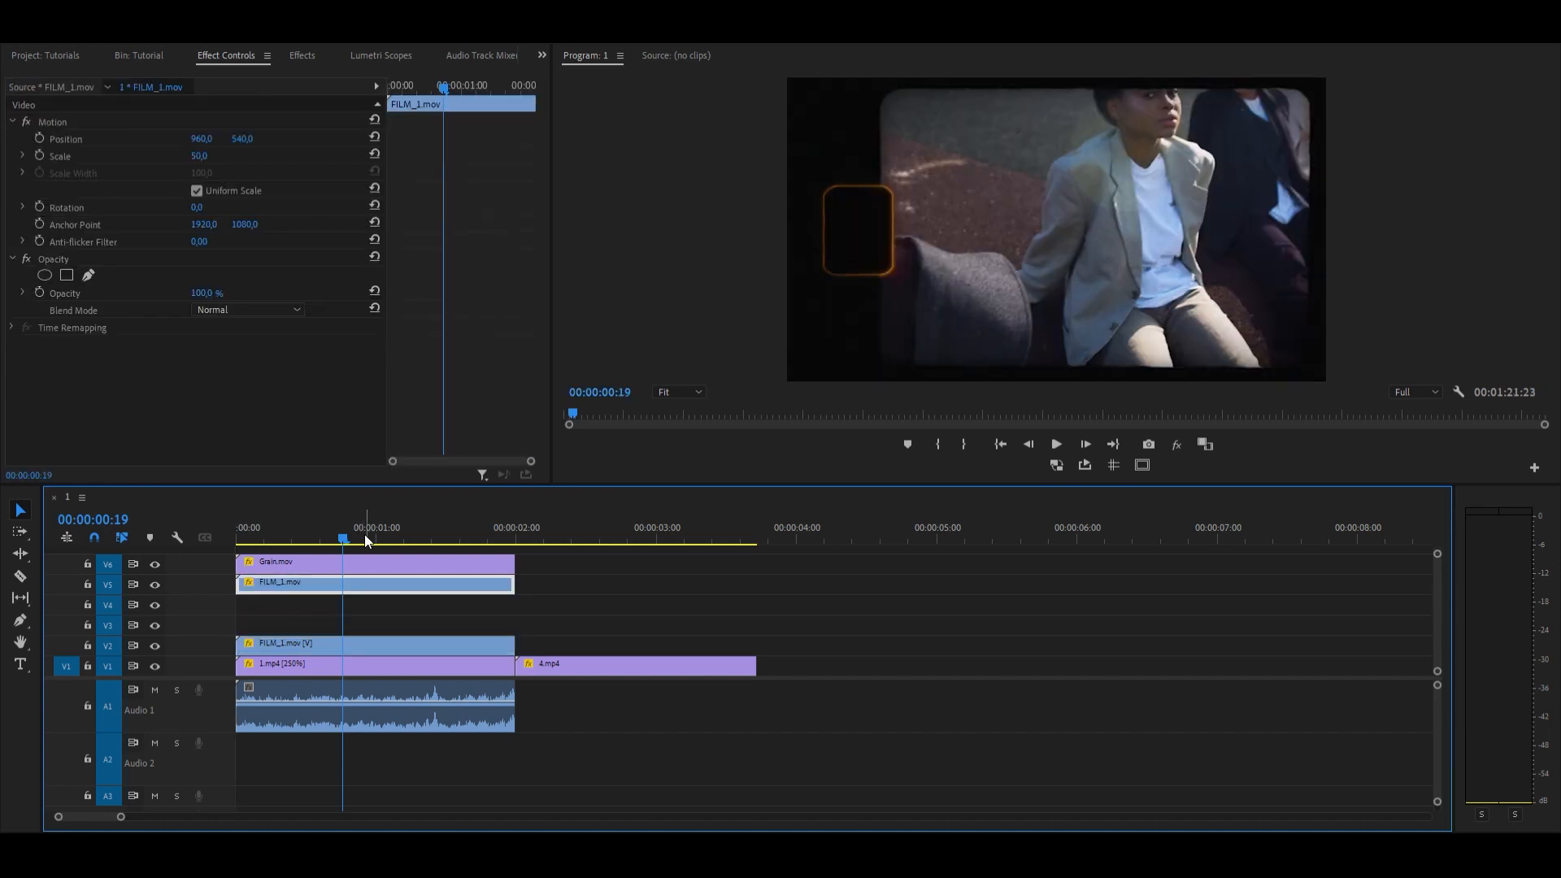
Step: Create a white 1920 x 1080 color matte at 25 fps in the Tutorial bin
click(140, 55)
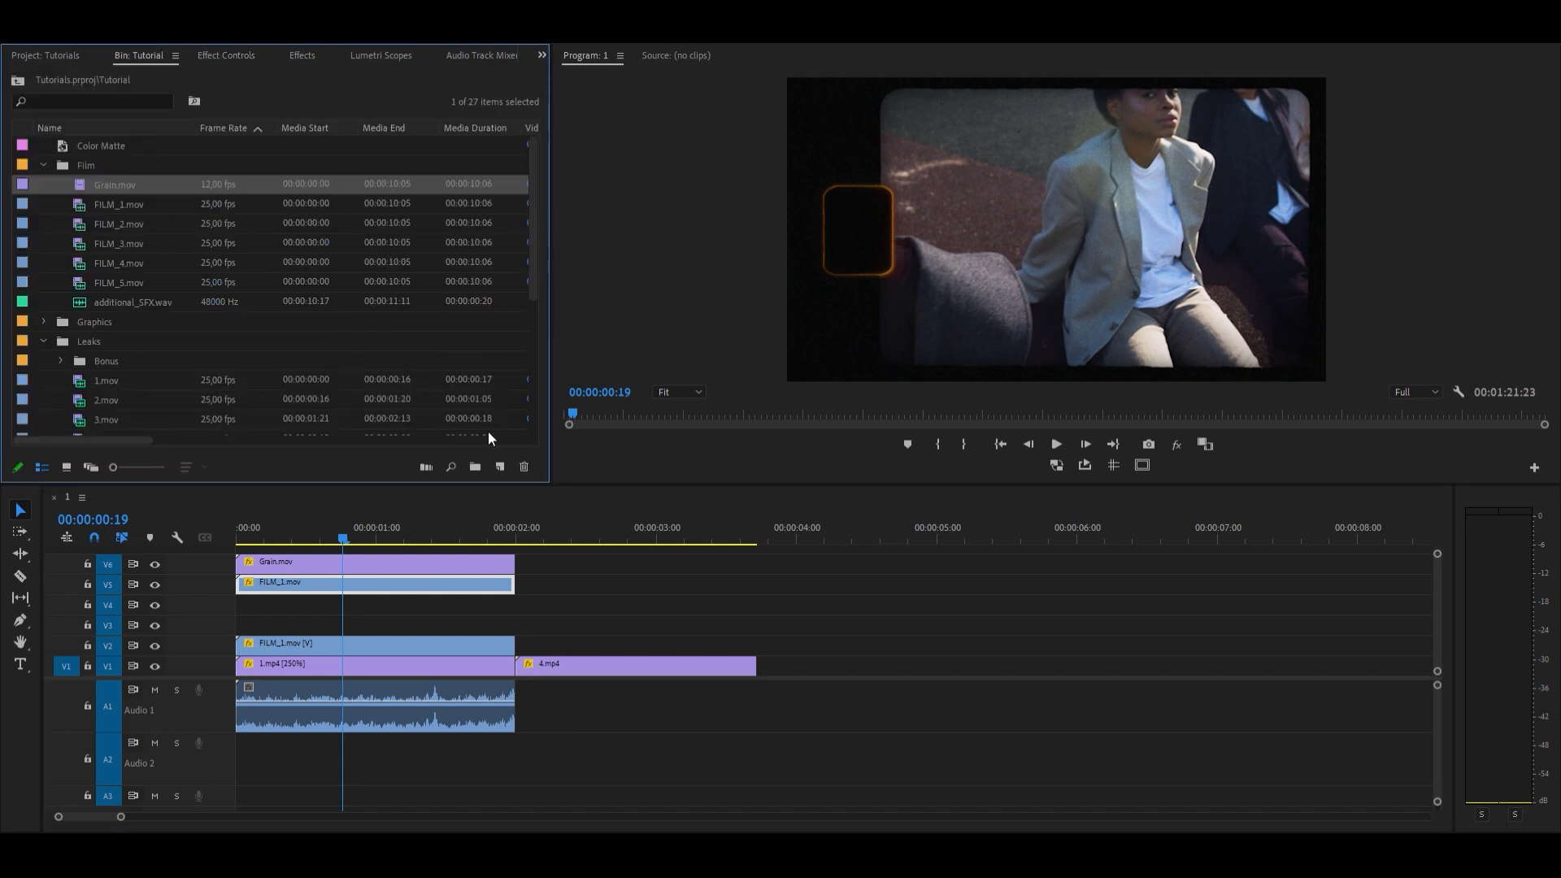
click(496, 464)
click(511, 582)
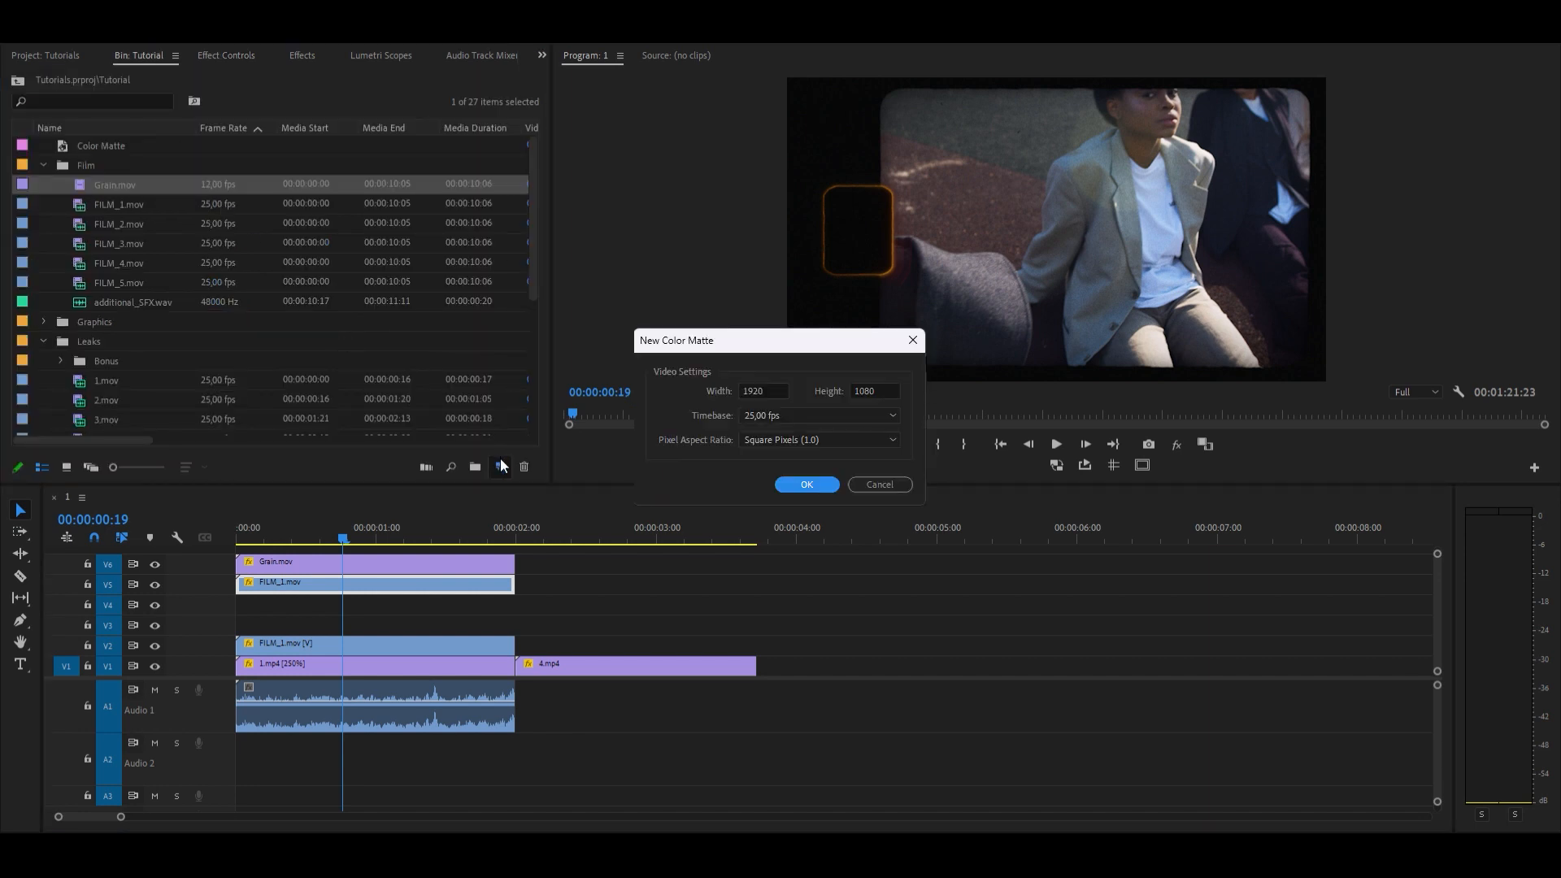
key(Return)
key(Return)
key(Return)
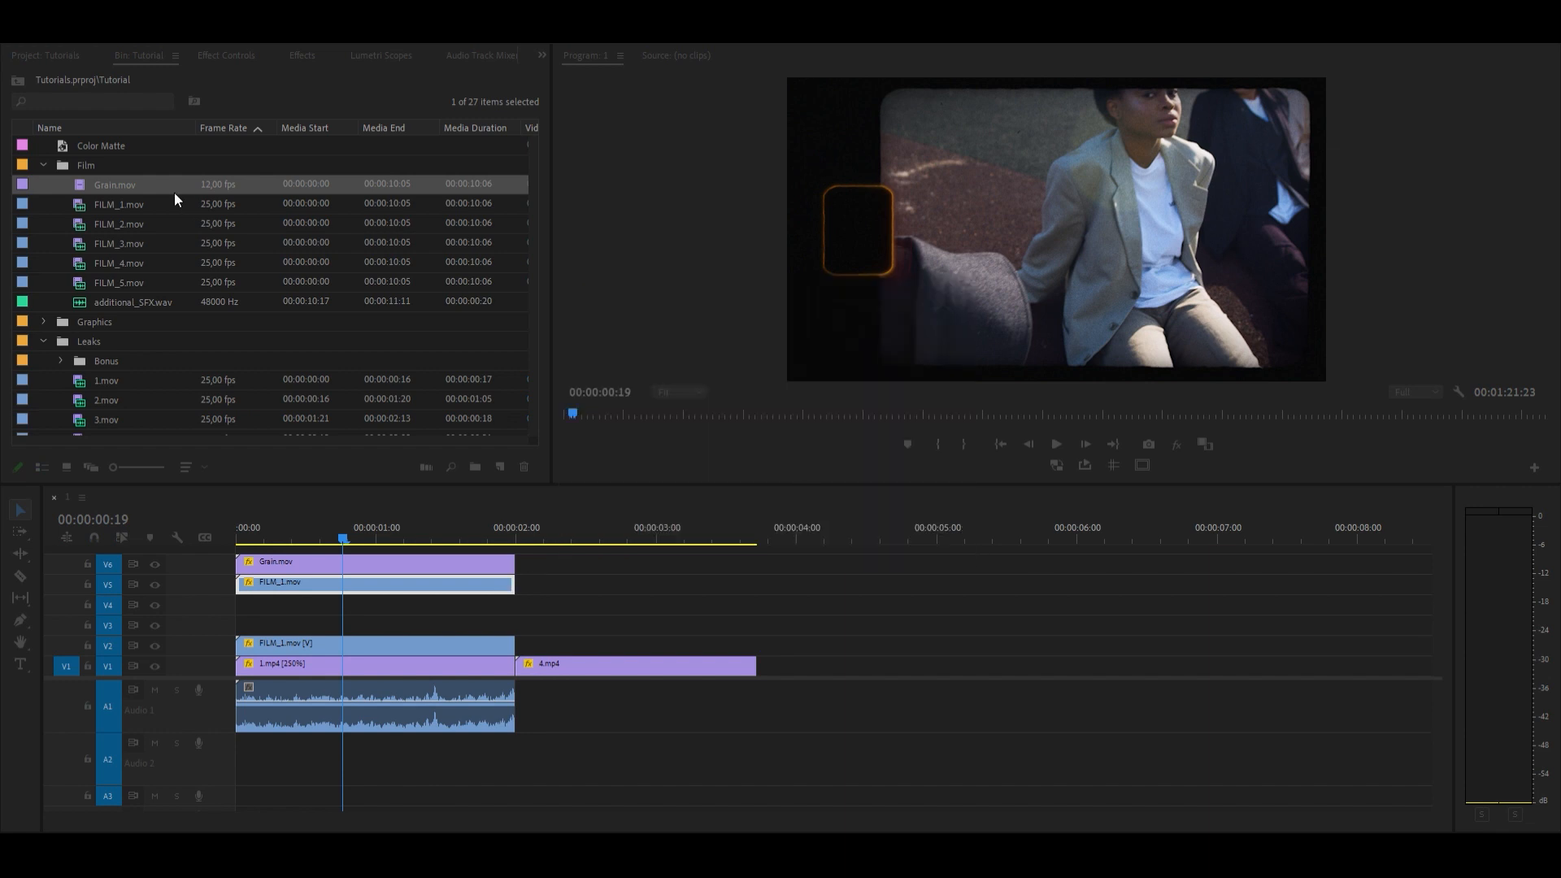
Step: Place the Color Matte on V4 beneath the FILM_1.mov copy, trim it to match, and nest both as "transition"
drag(118, 184, 236, 597)
drag(941, 599, 506, 605)
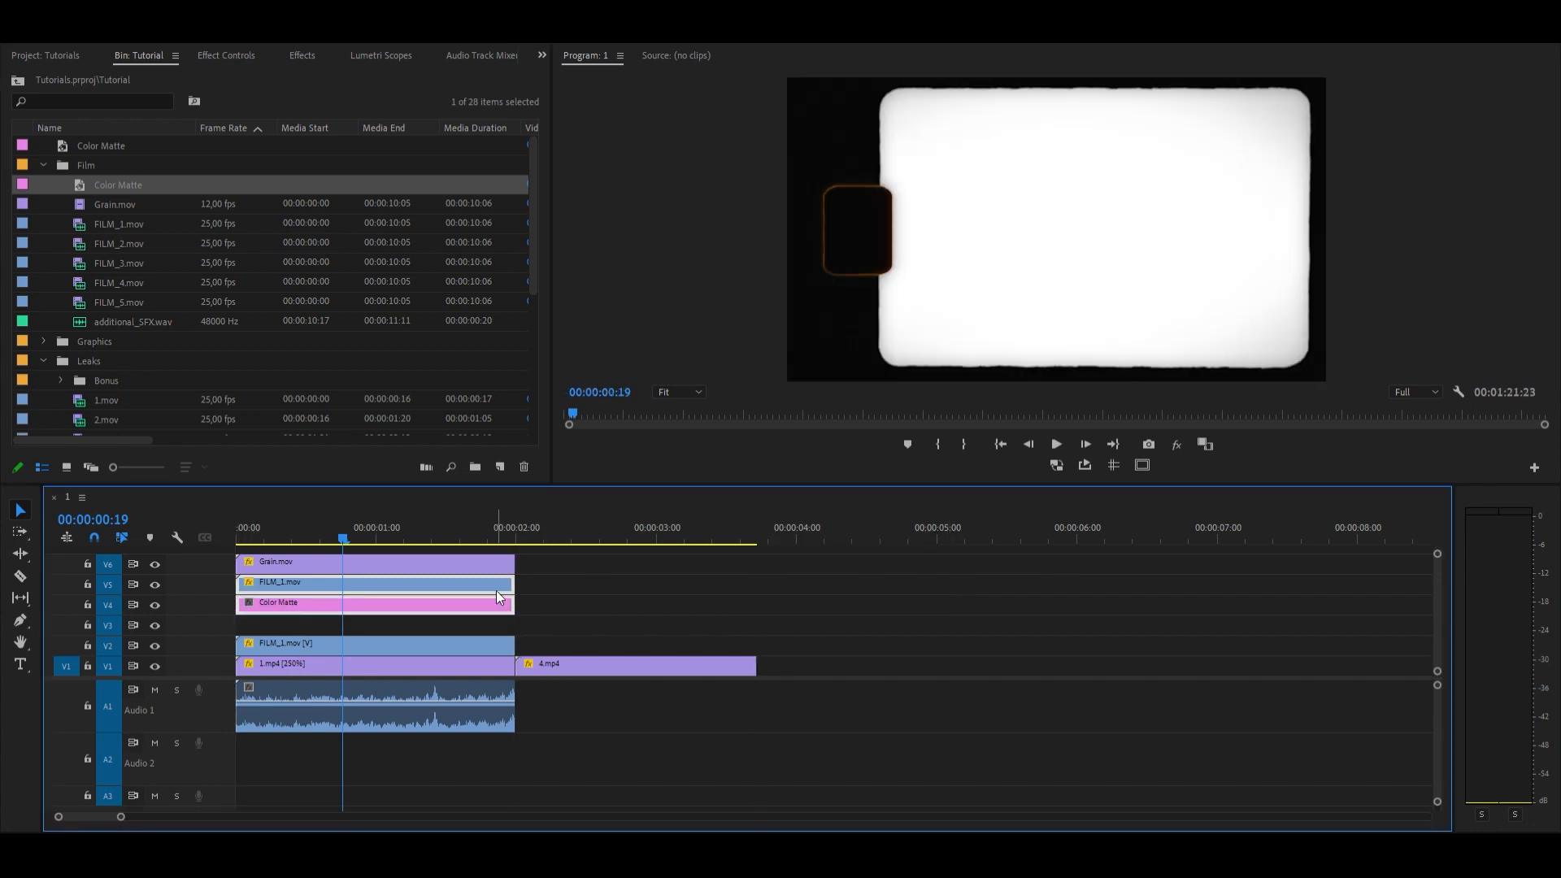
right_click(505, 581)
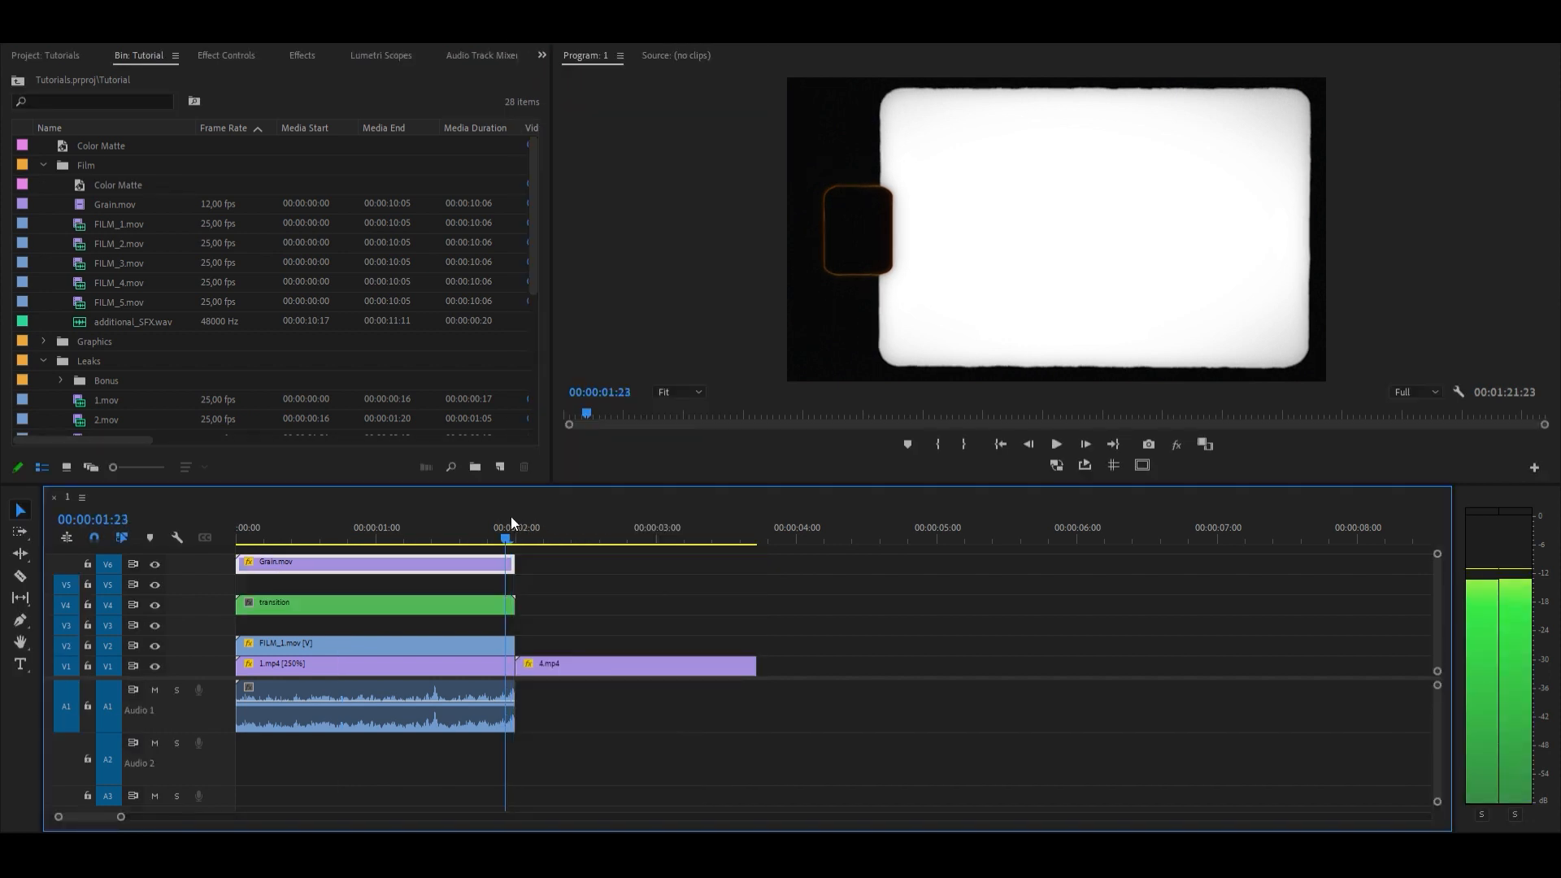
Step: Cut the transition nest at 00:00:01:23 and delete the part before it, keeping the last two frames
scroll(358, 610, up, 4)
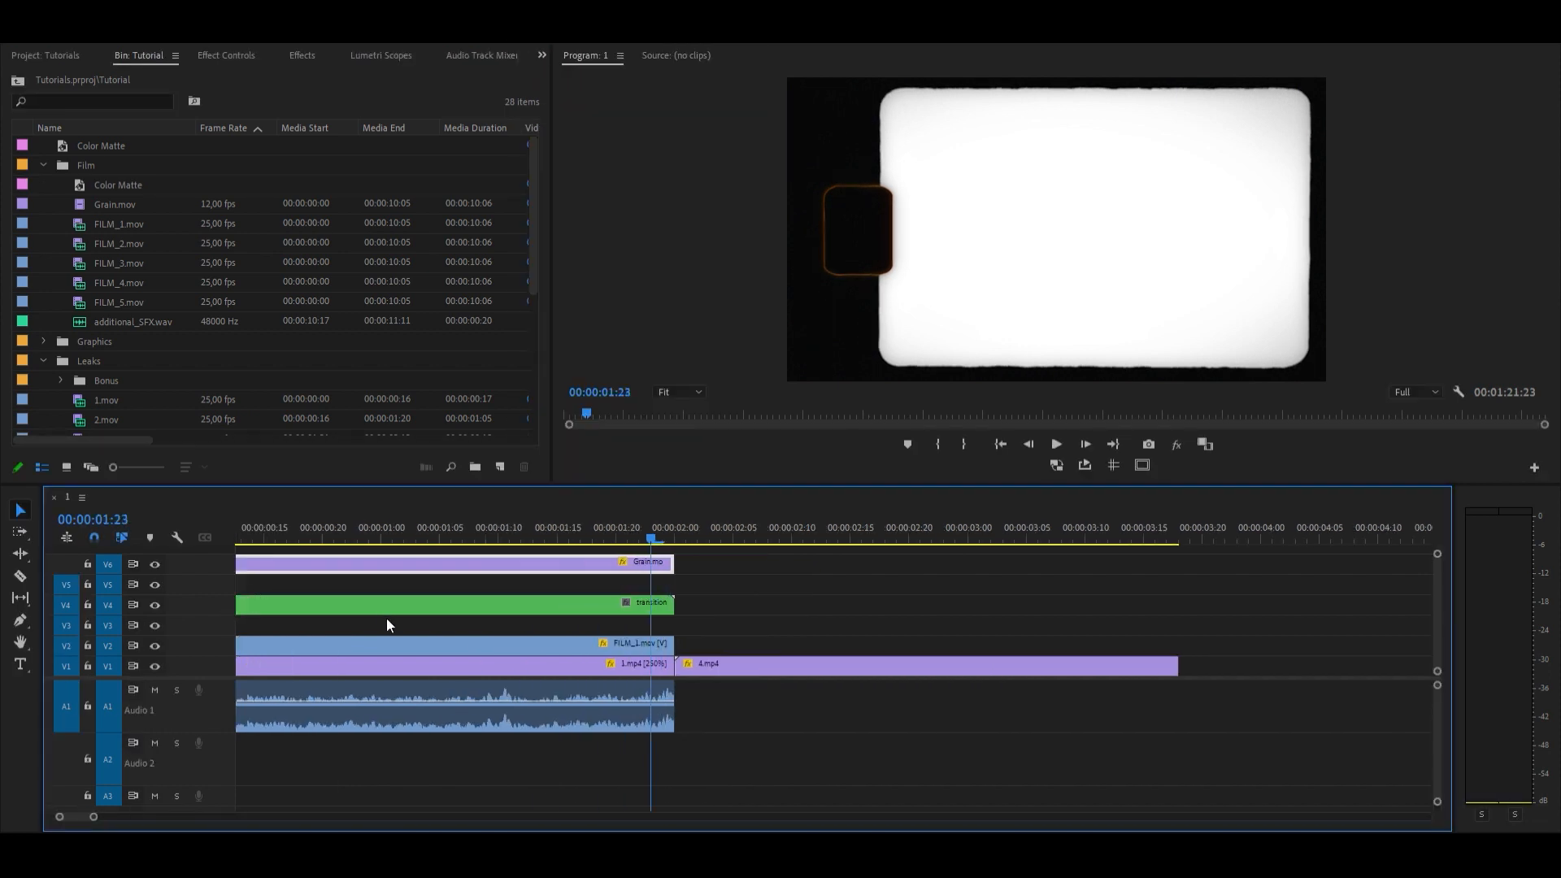
scroll(668, 591, up, 3)
click(591, 597)
key(ctrl+k)
key(Delete)
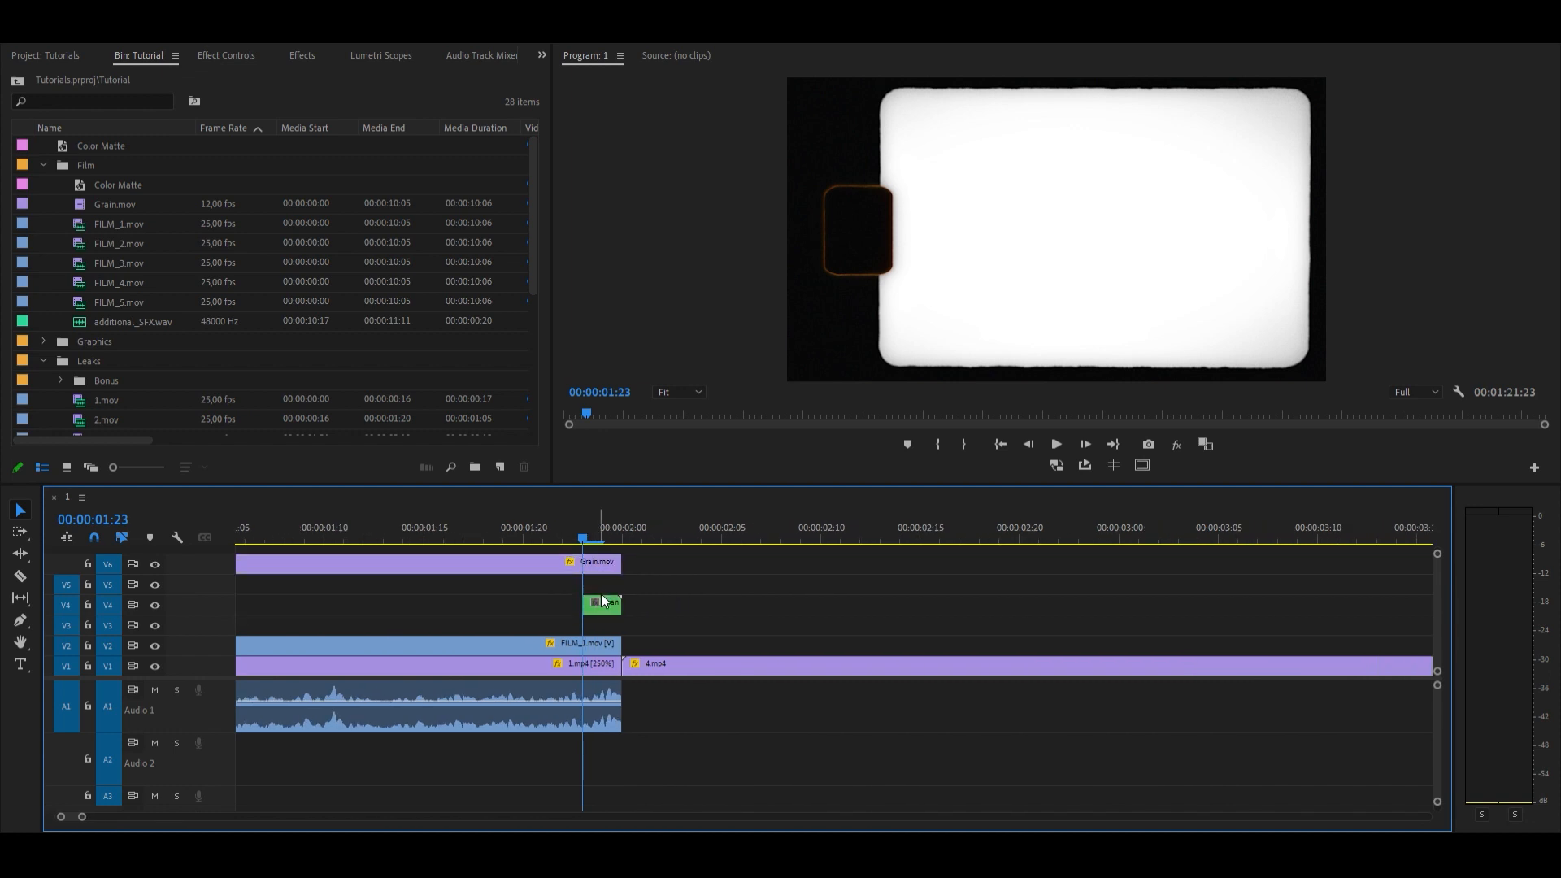
Step: Set the blend mode of the shortened transition nest to Exclusion
click(601, 525)
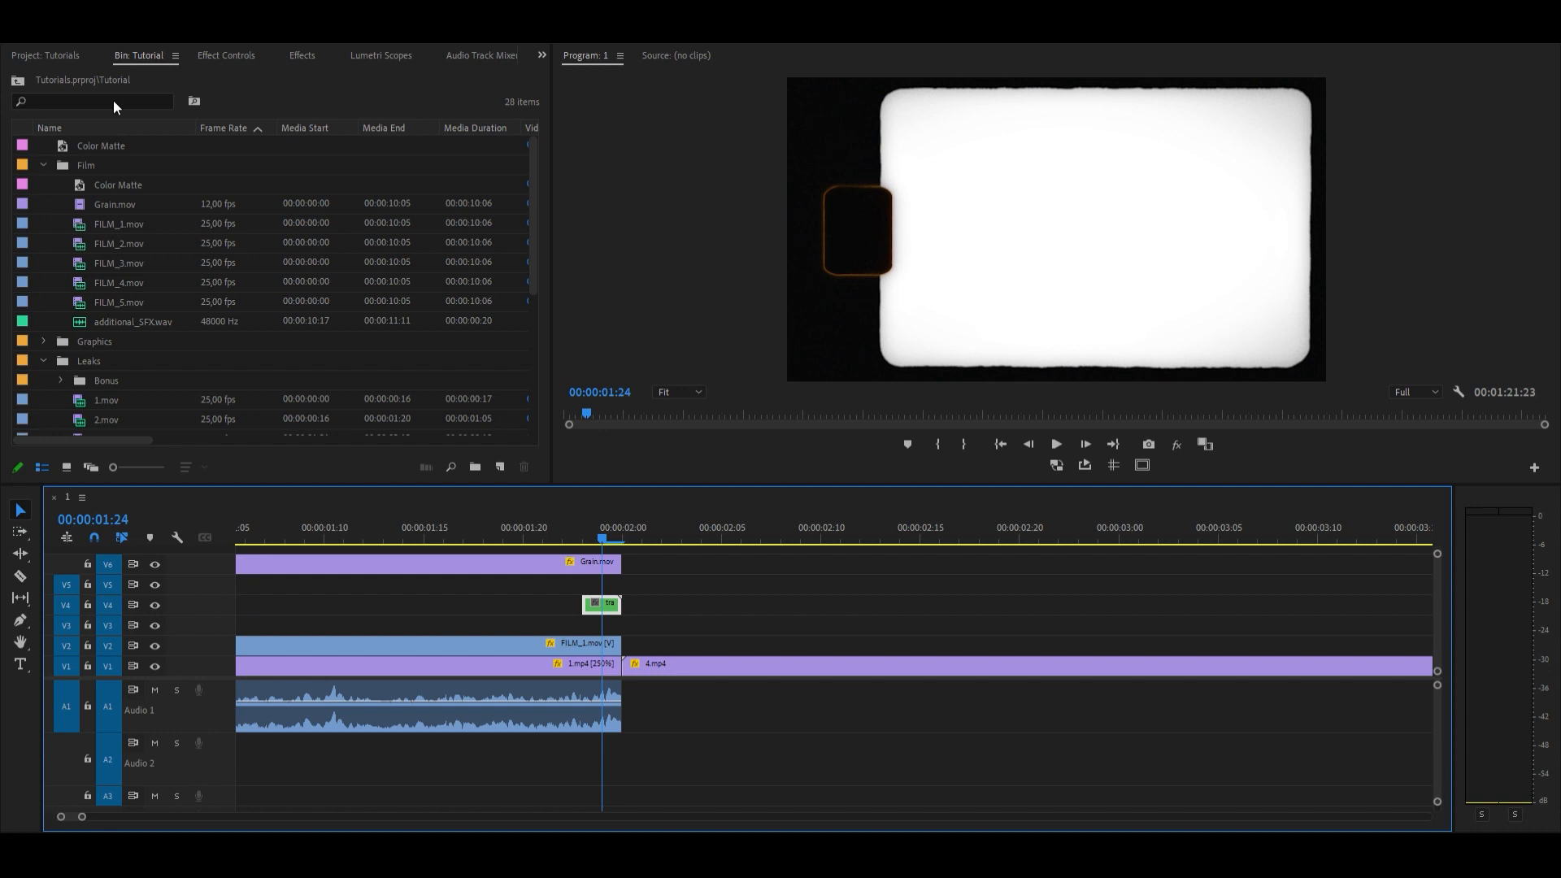
click(195, 53)
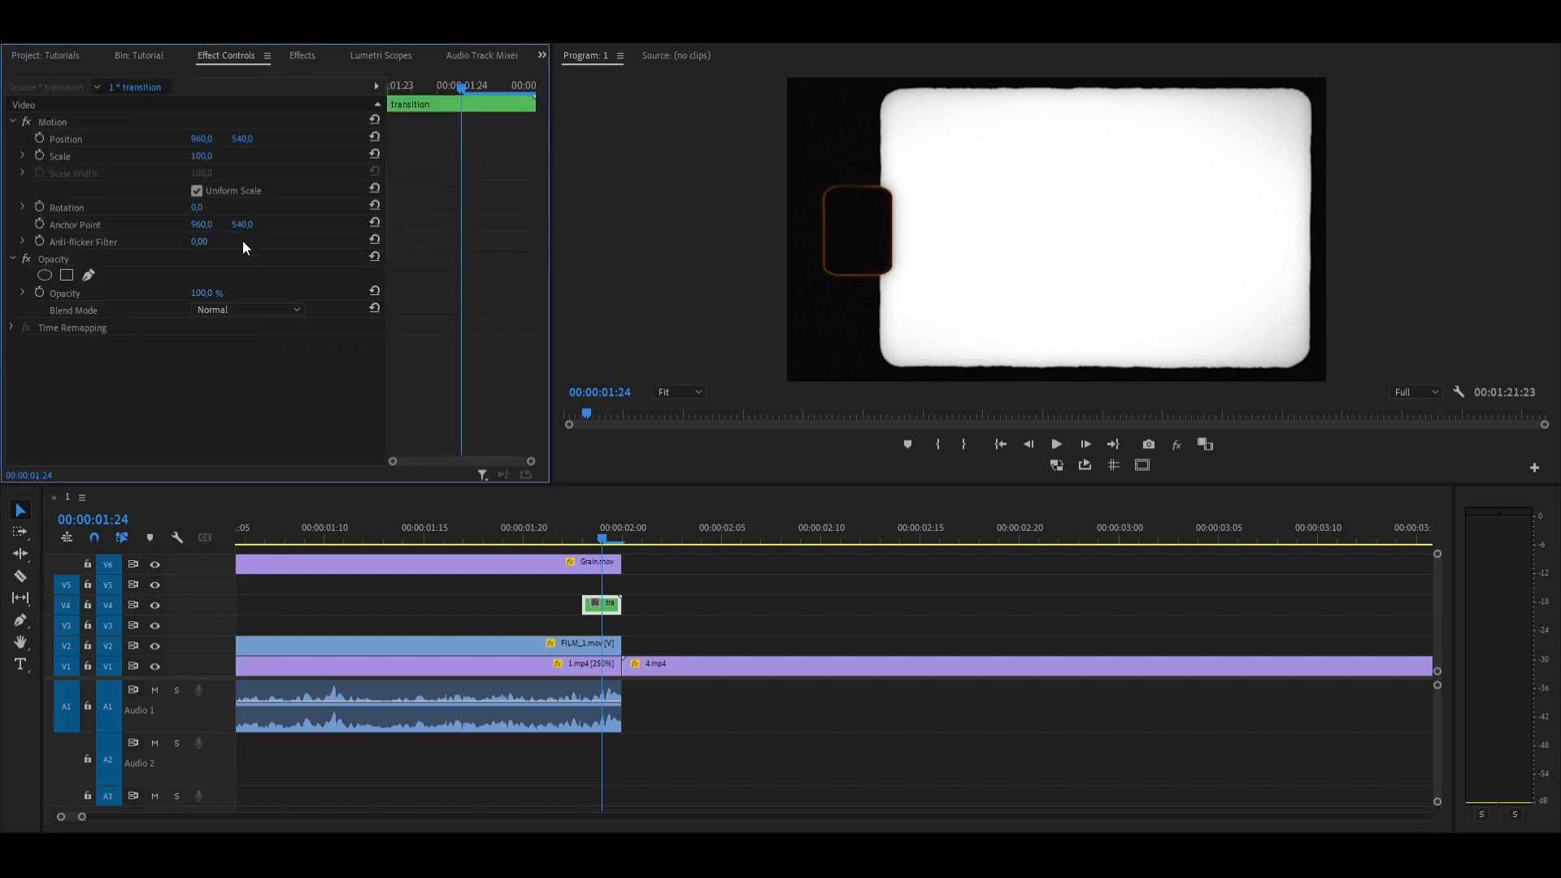
click(237, 310)
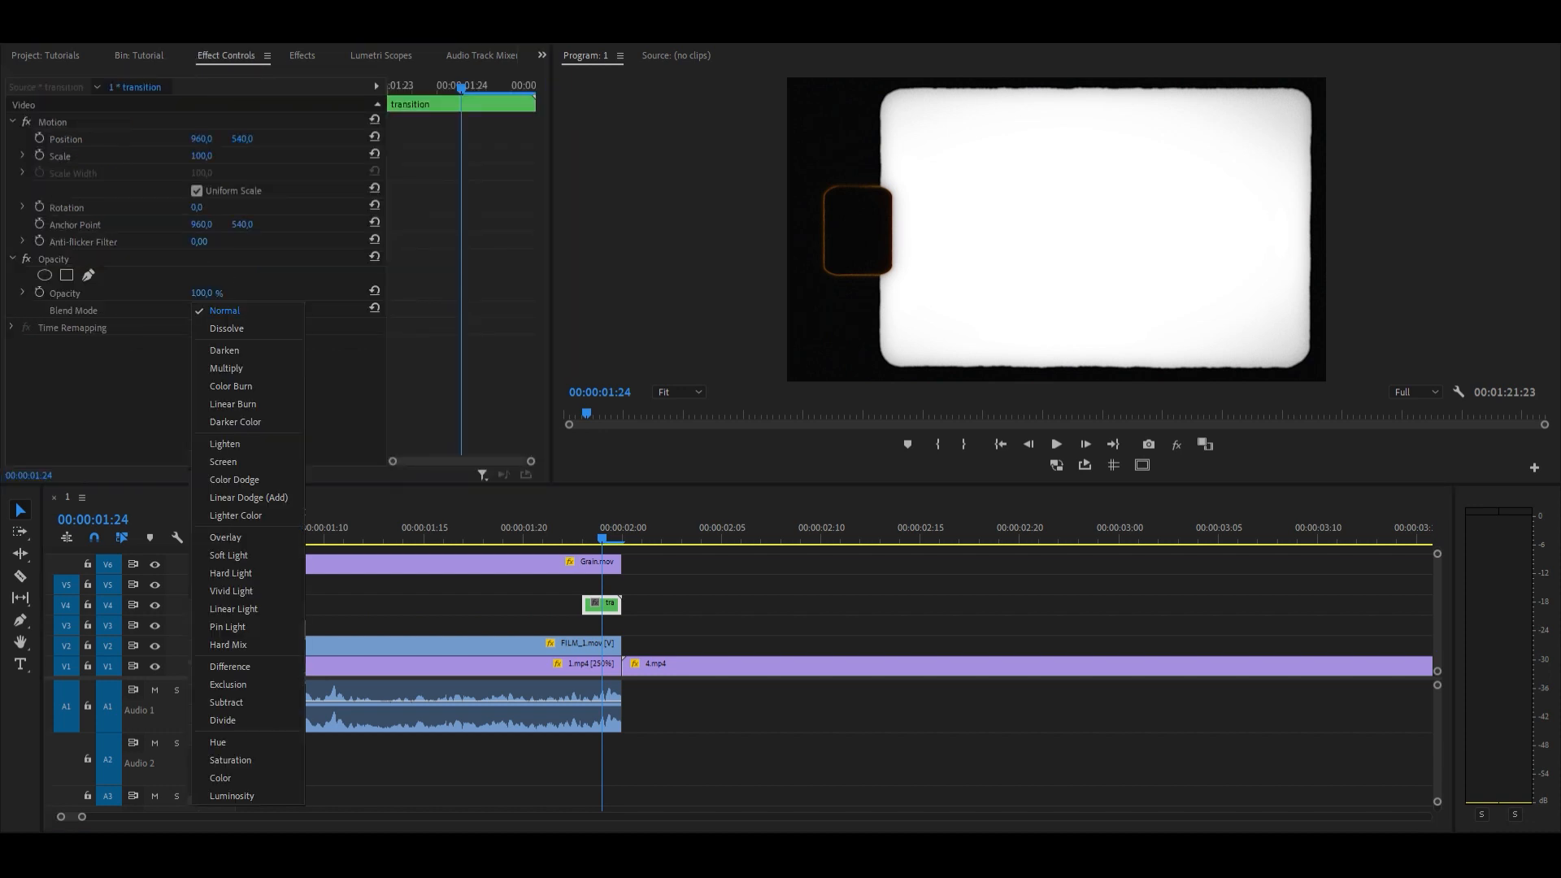
click(229, 664)
click(277, 309)
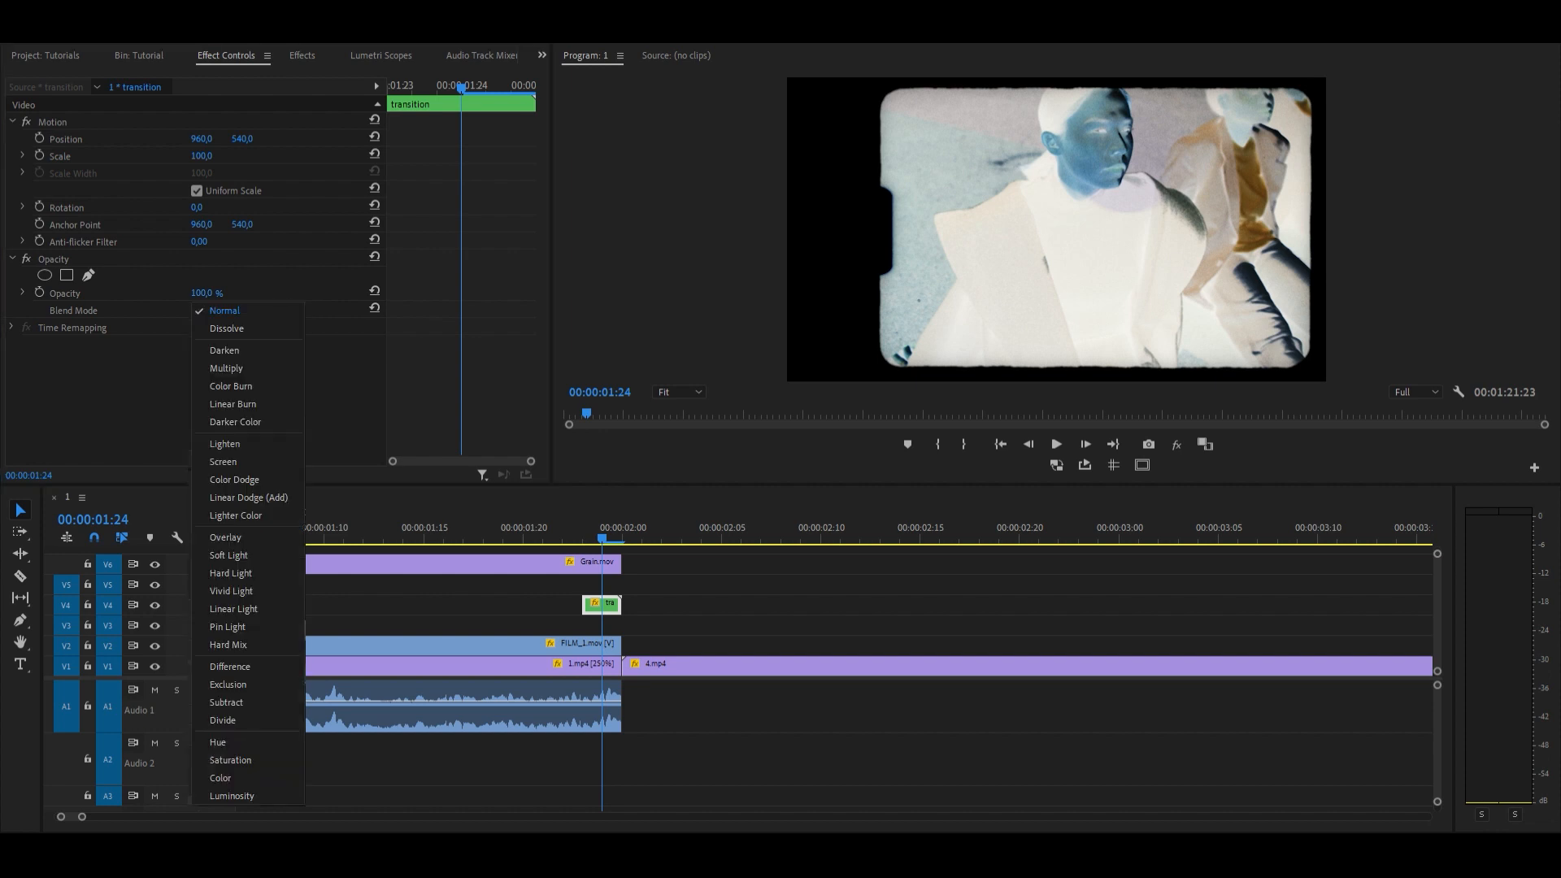
click(261, 684)
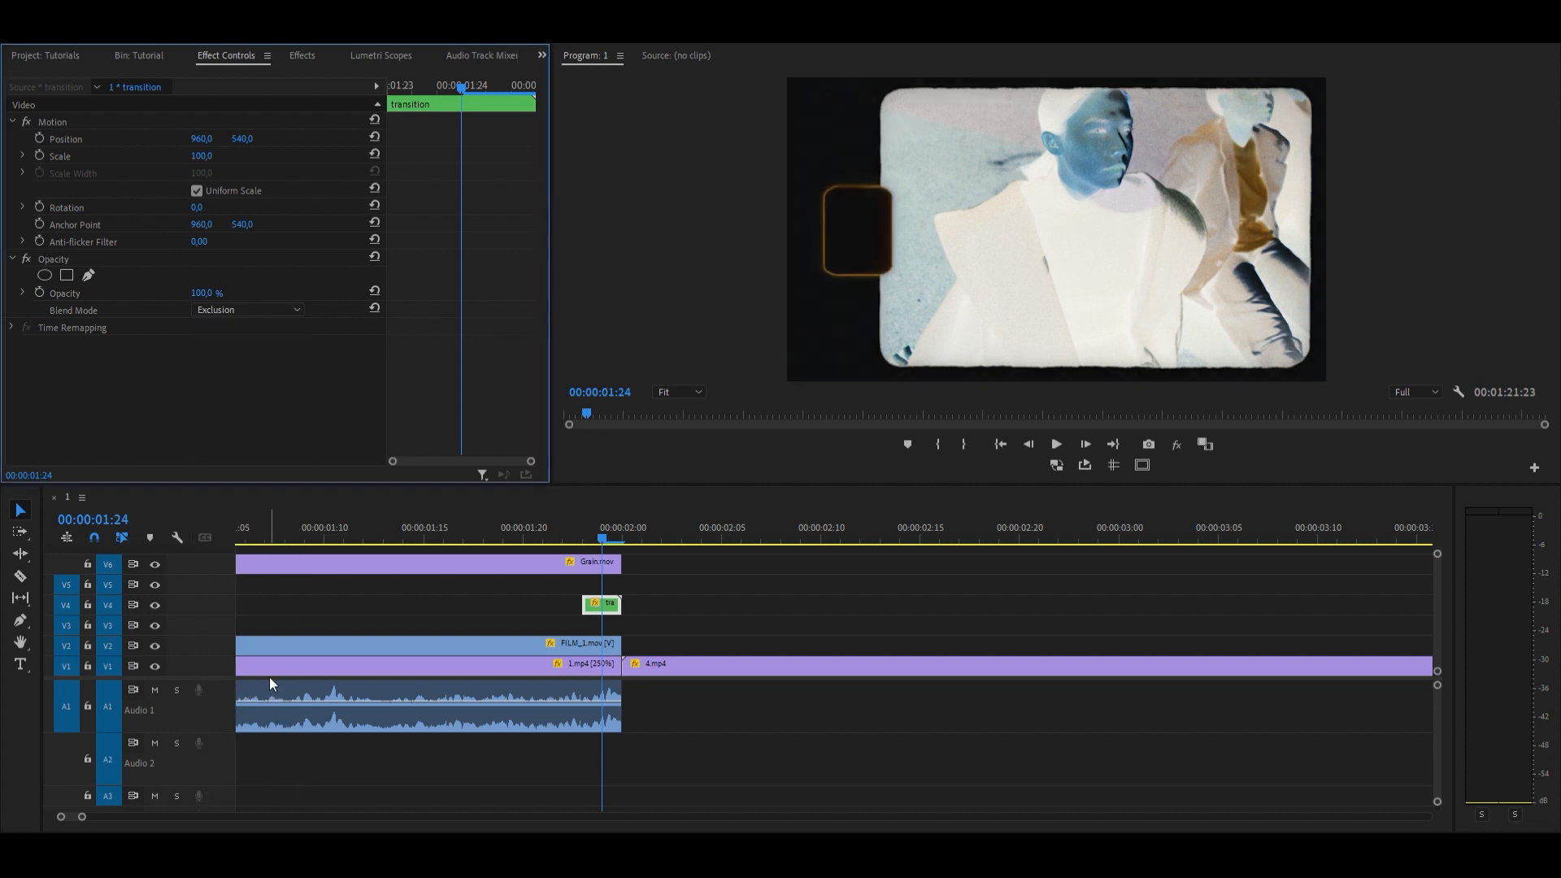
Step: Play back the negative-flash transition across the cut from 1.mp4 to 4.mp4
drag(443, 515, 474, 515)
key(space)
key(space)
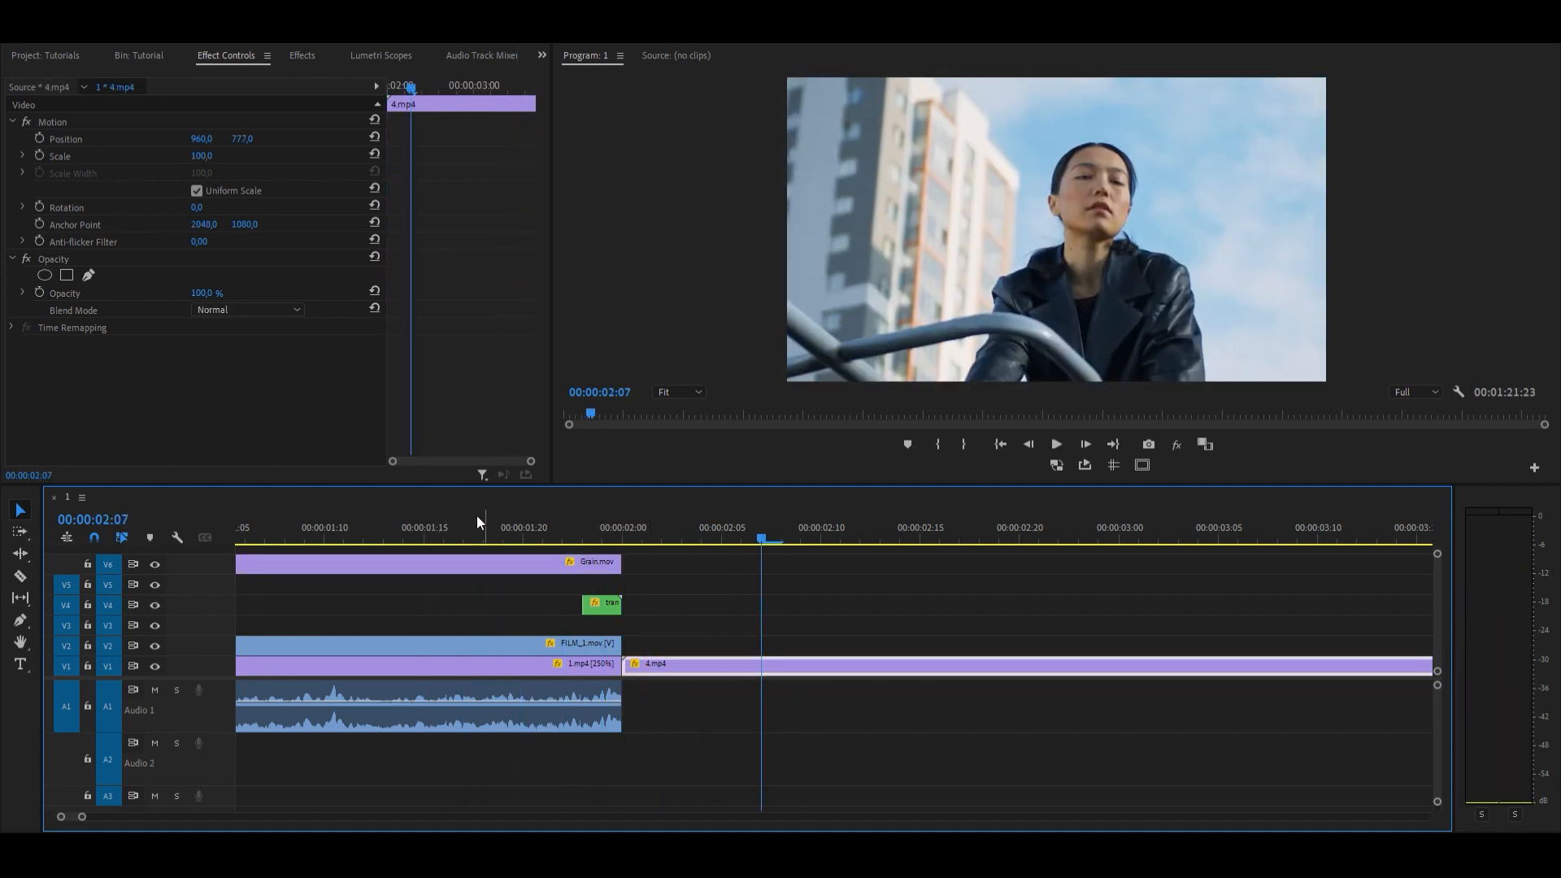
scroll(458, 574, down, 3)
scroll(458, 574, up, 3)
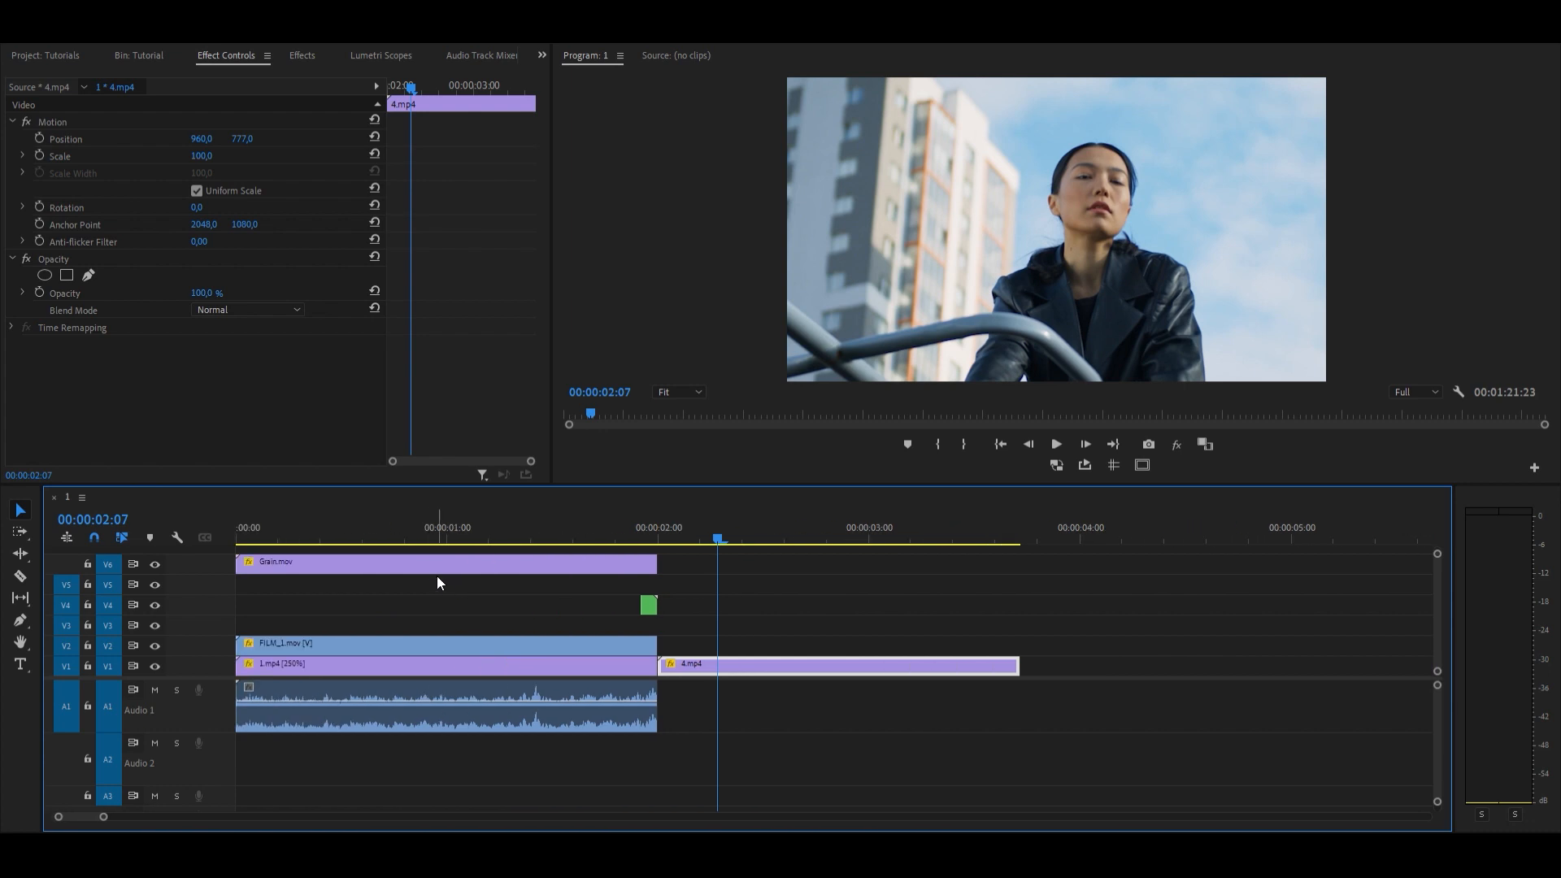
click(463, 536)
click(463, 563)
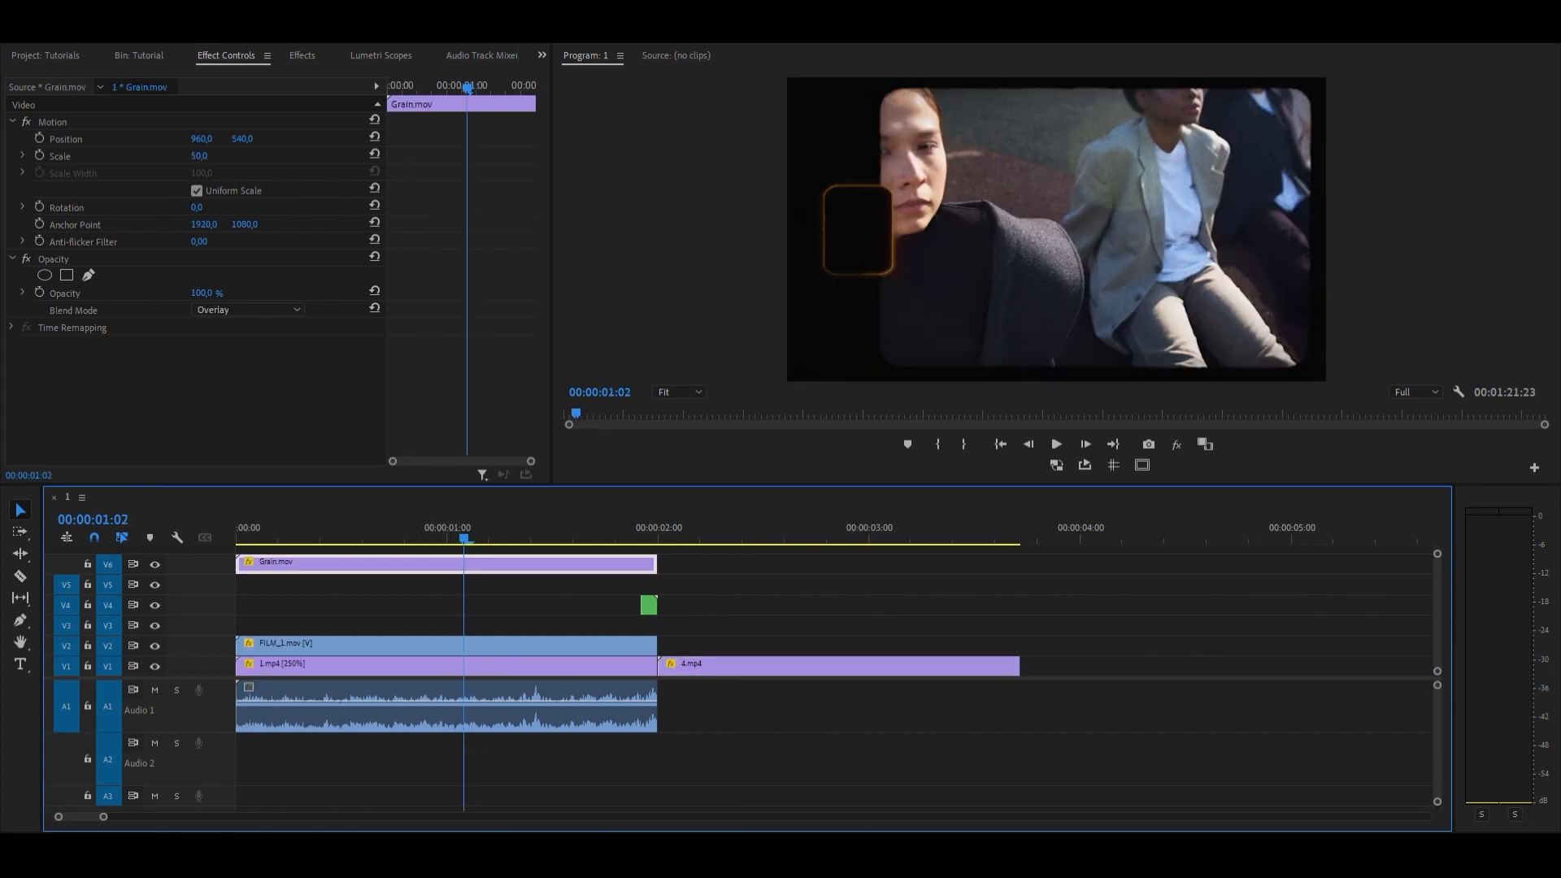
click(152, 54)
scroll(111, 314, down, 3)
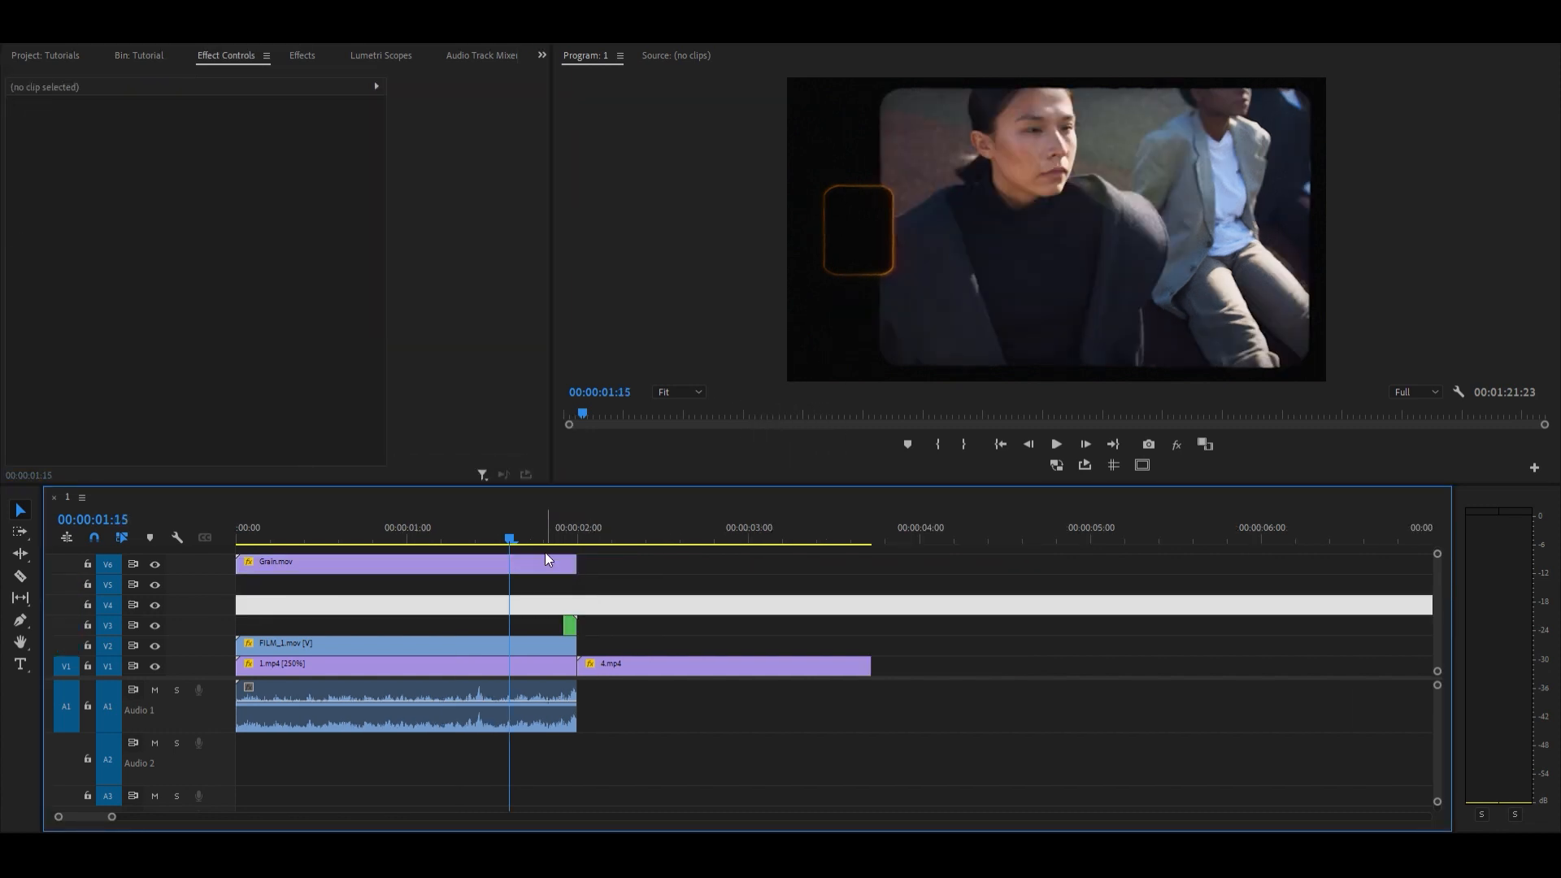
click(544, 561)
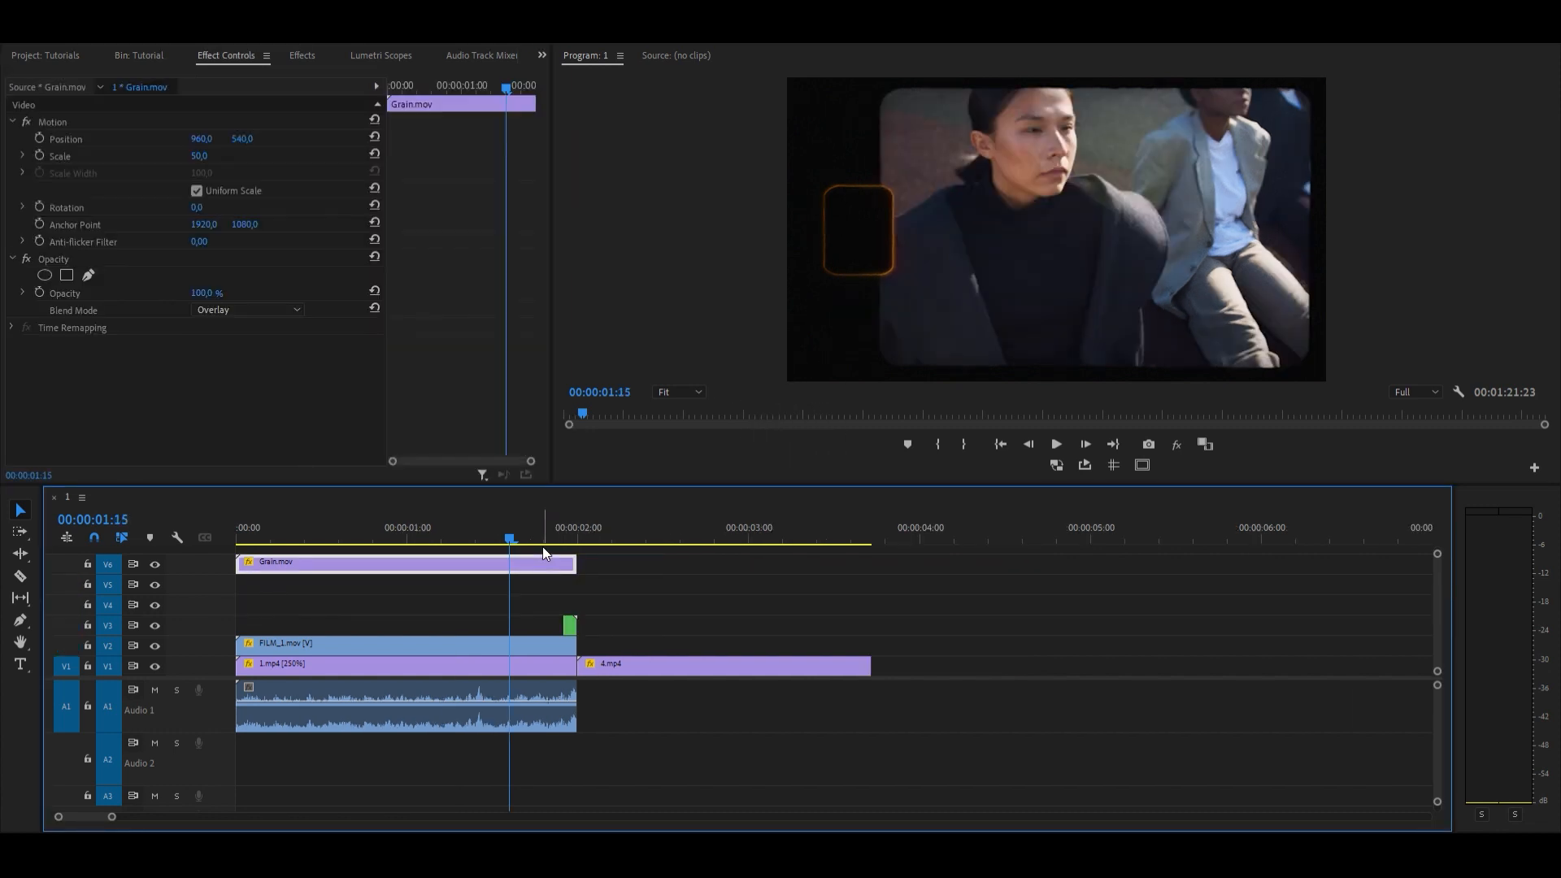
Step: Place additional_SFX.wav on the Audio 2 track with its sound peak at the cut between 1.mp4 and 4.mp4
click(168, 45)
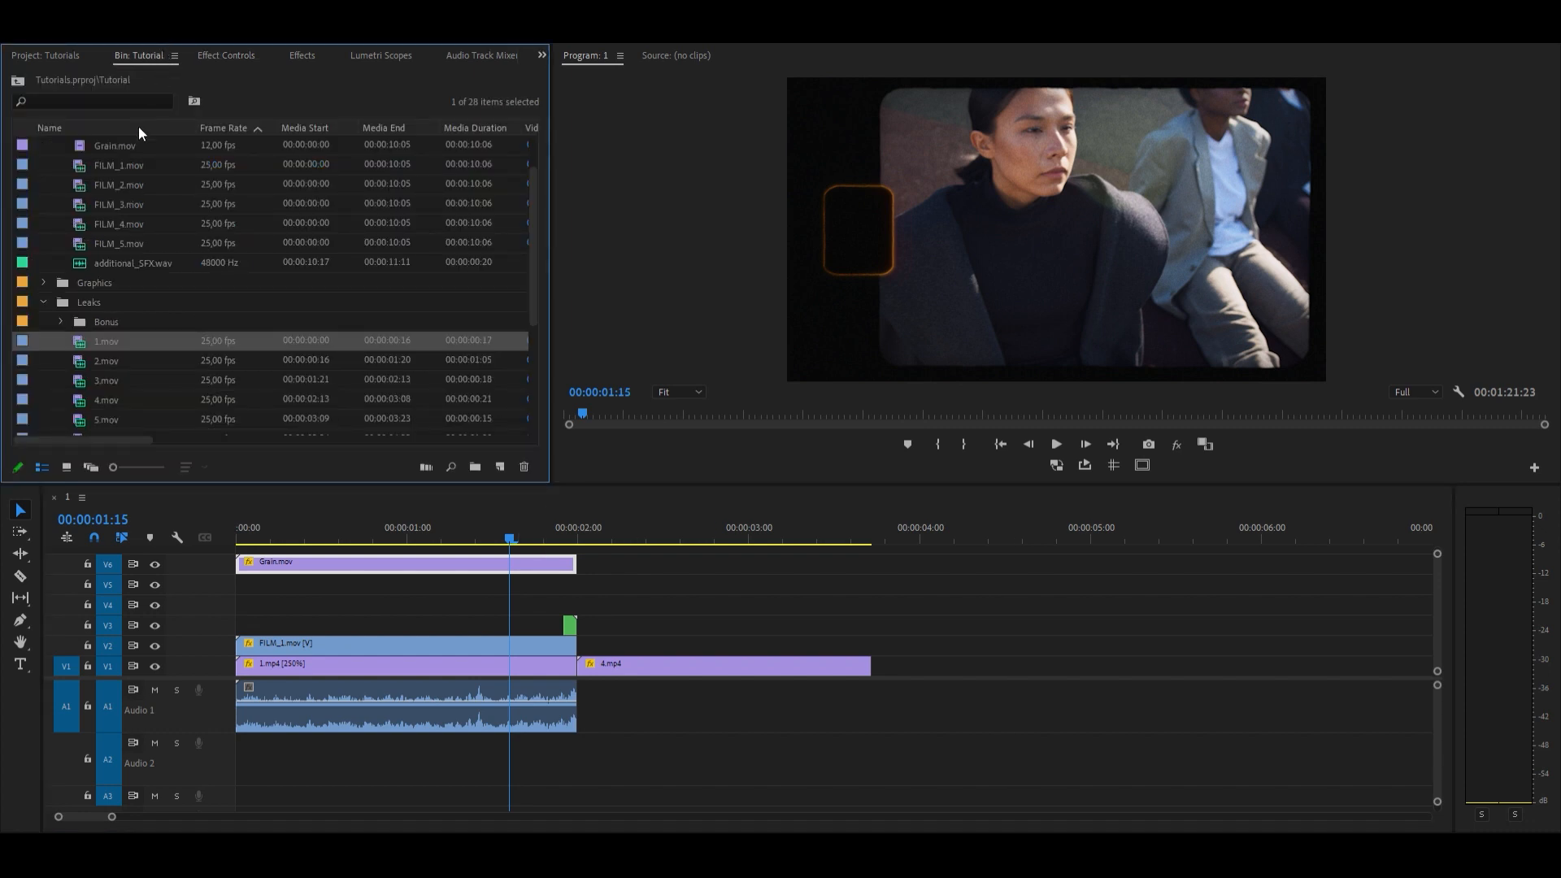
drag(94, 262, 515, 741)
scroll(566, 721, up, 1)
scroll(569, 714, up, 3)
click(584, 742)
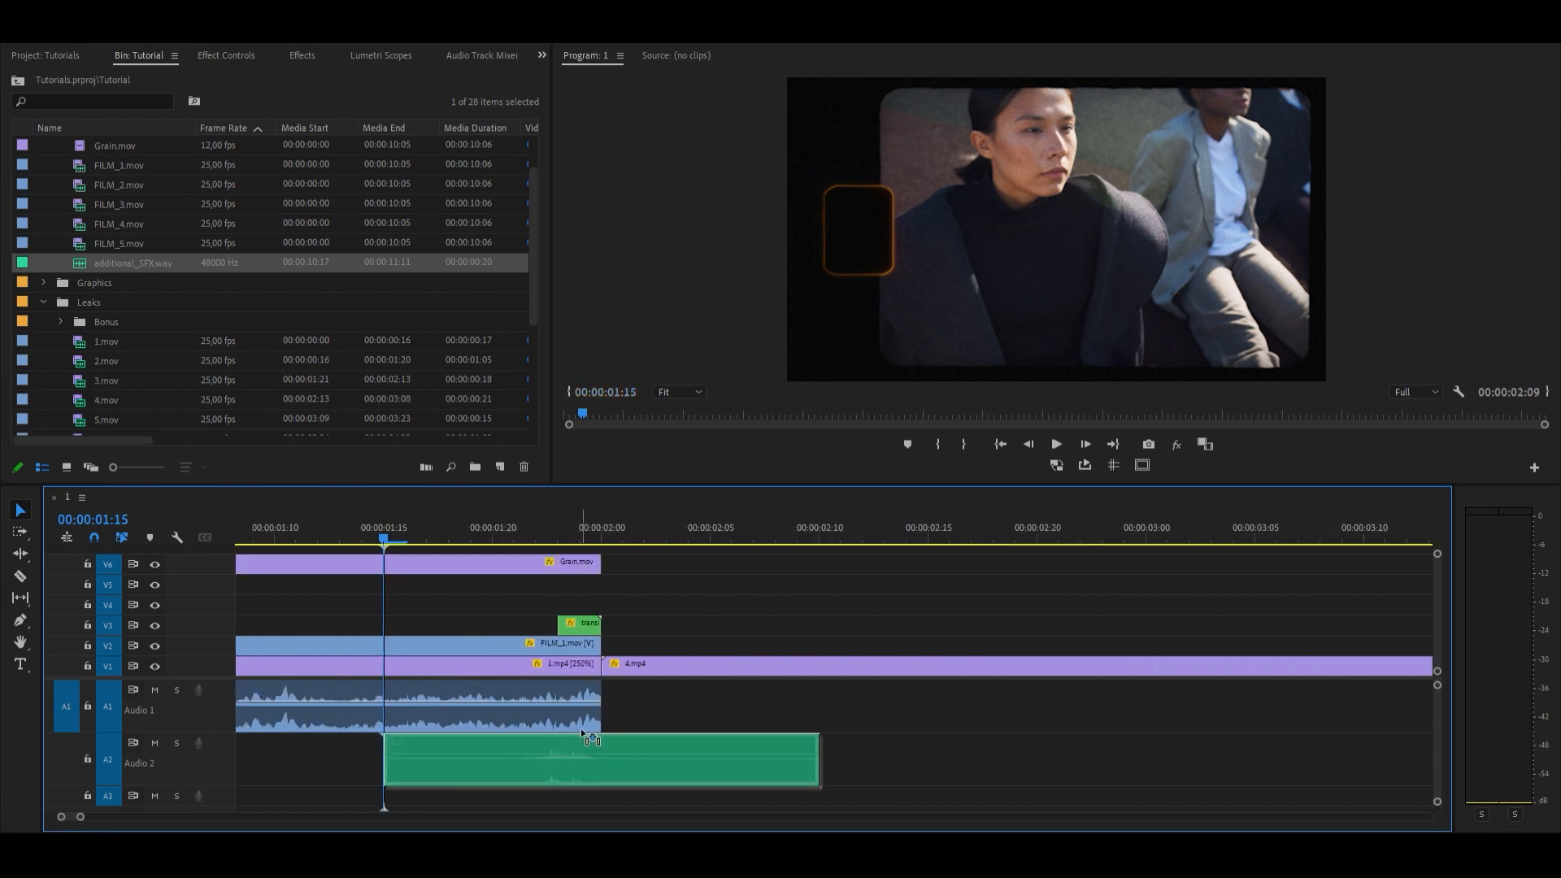
drag(590, 731, 591, 731)
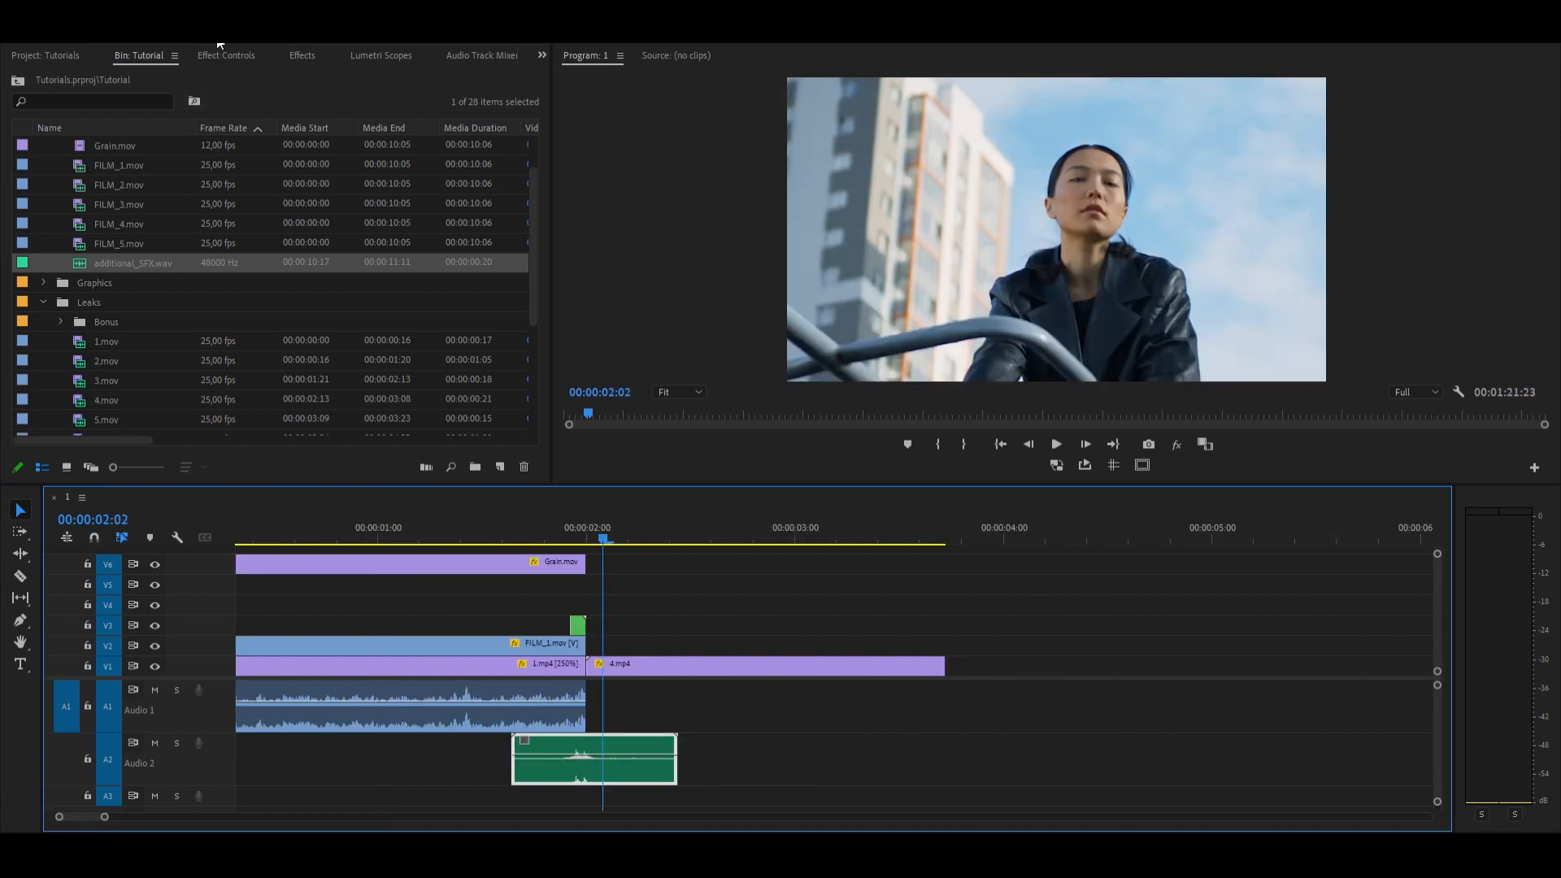
Step: Set the volume level of additional_SFX.wav to 6 dB
click(224, 55)
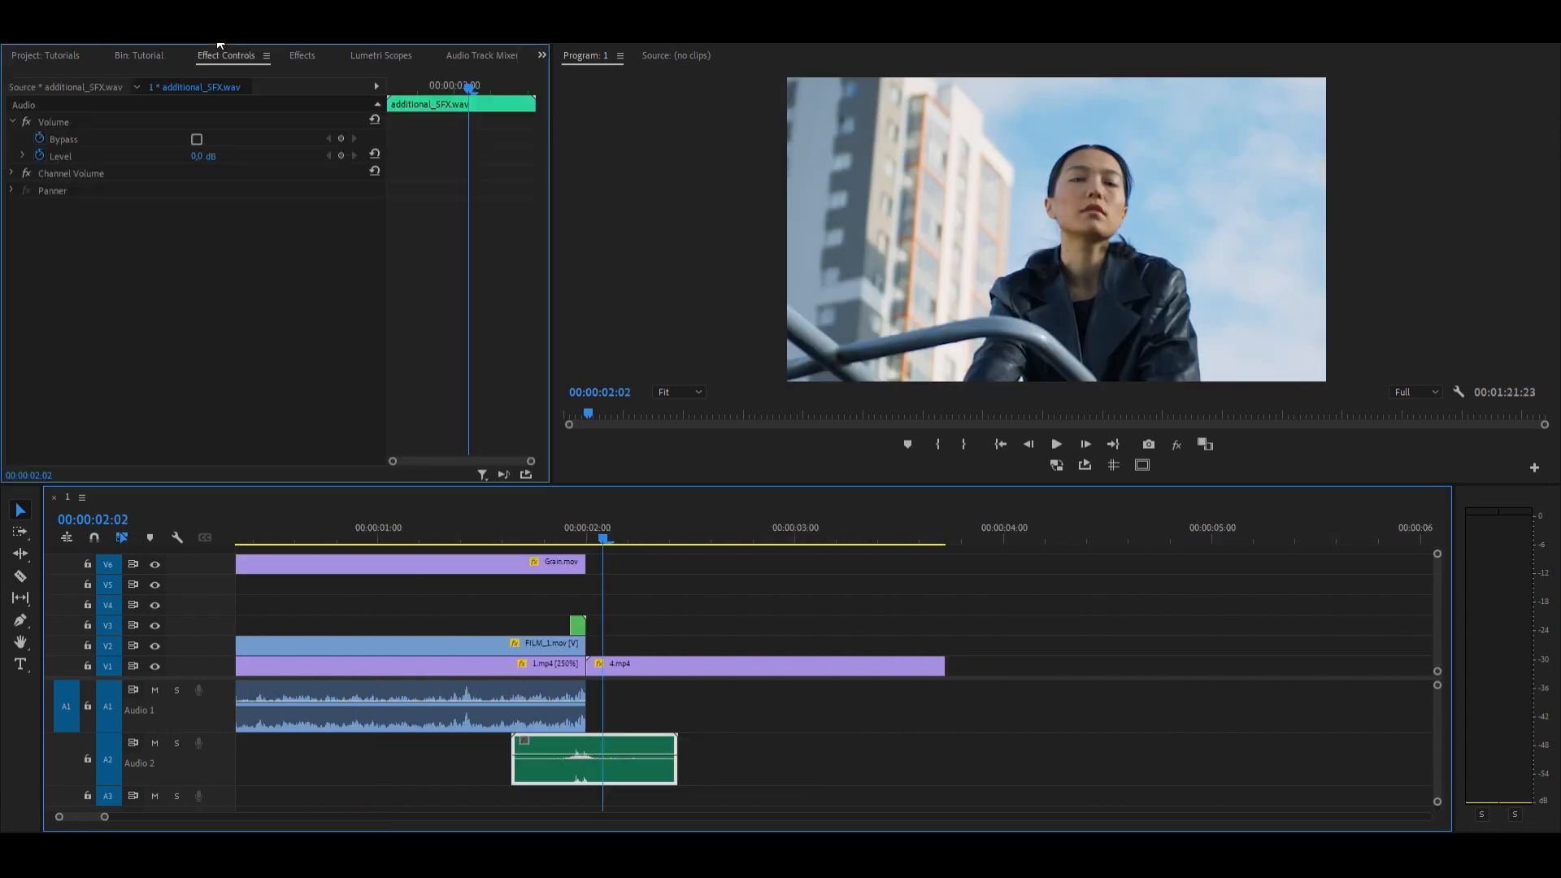
click(202, 155)
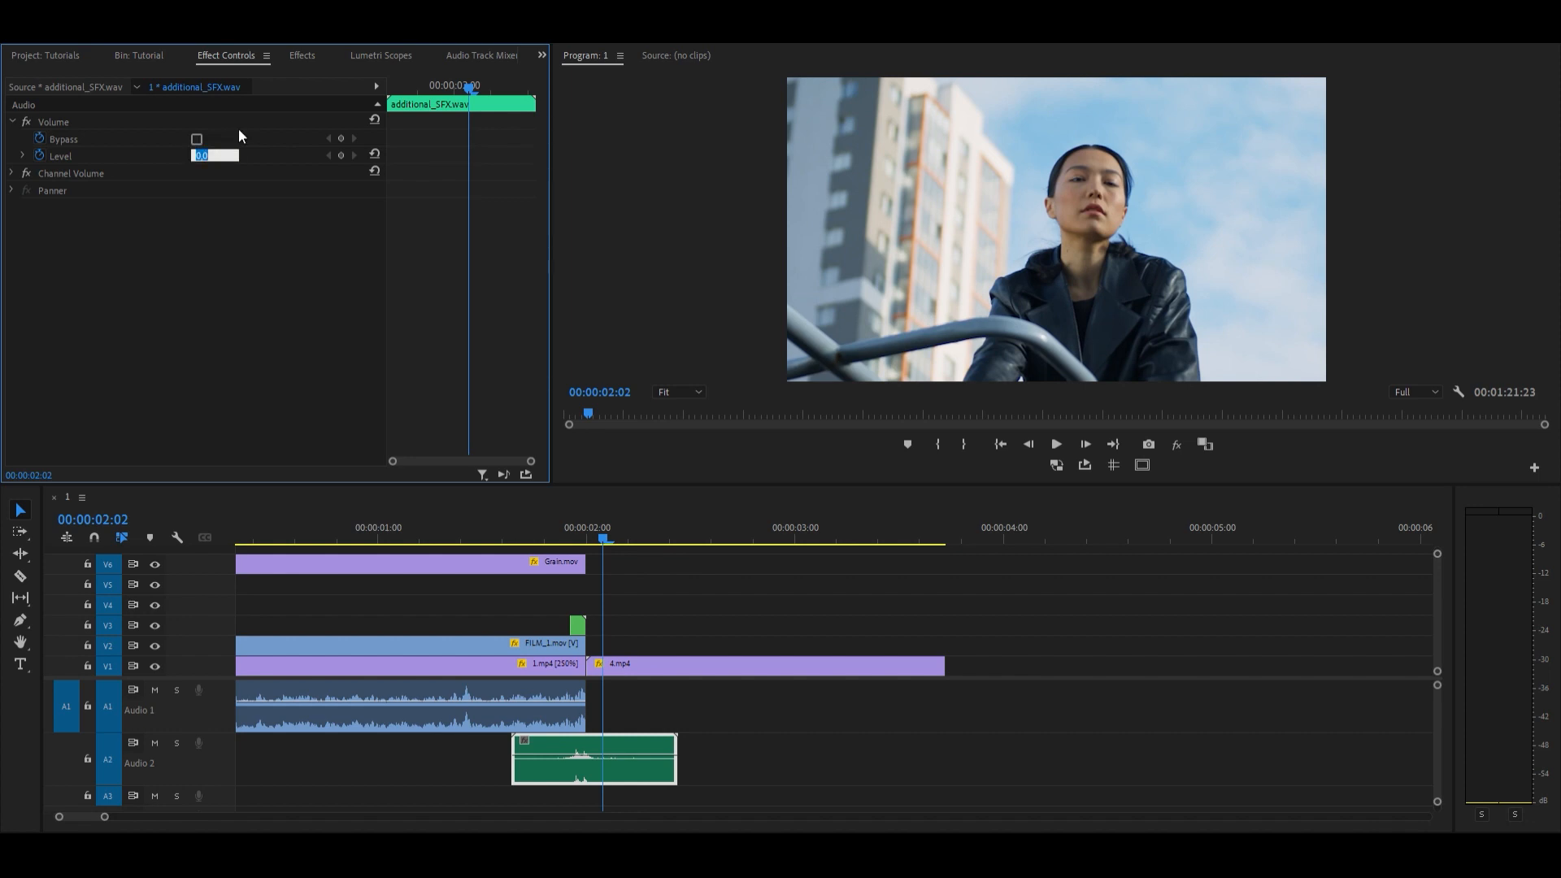
text(6)
key(Return)
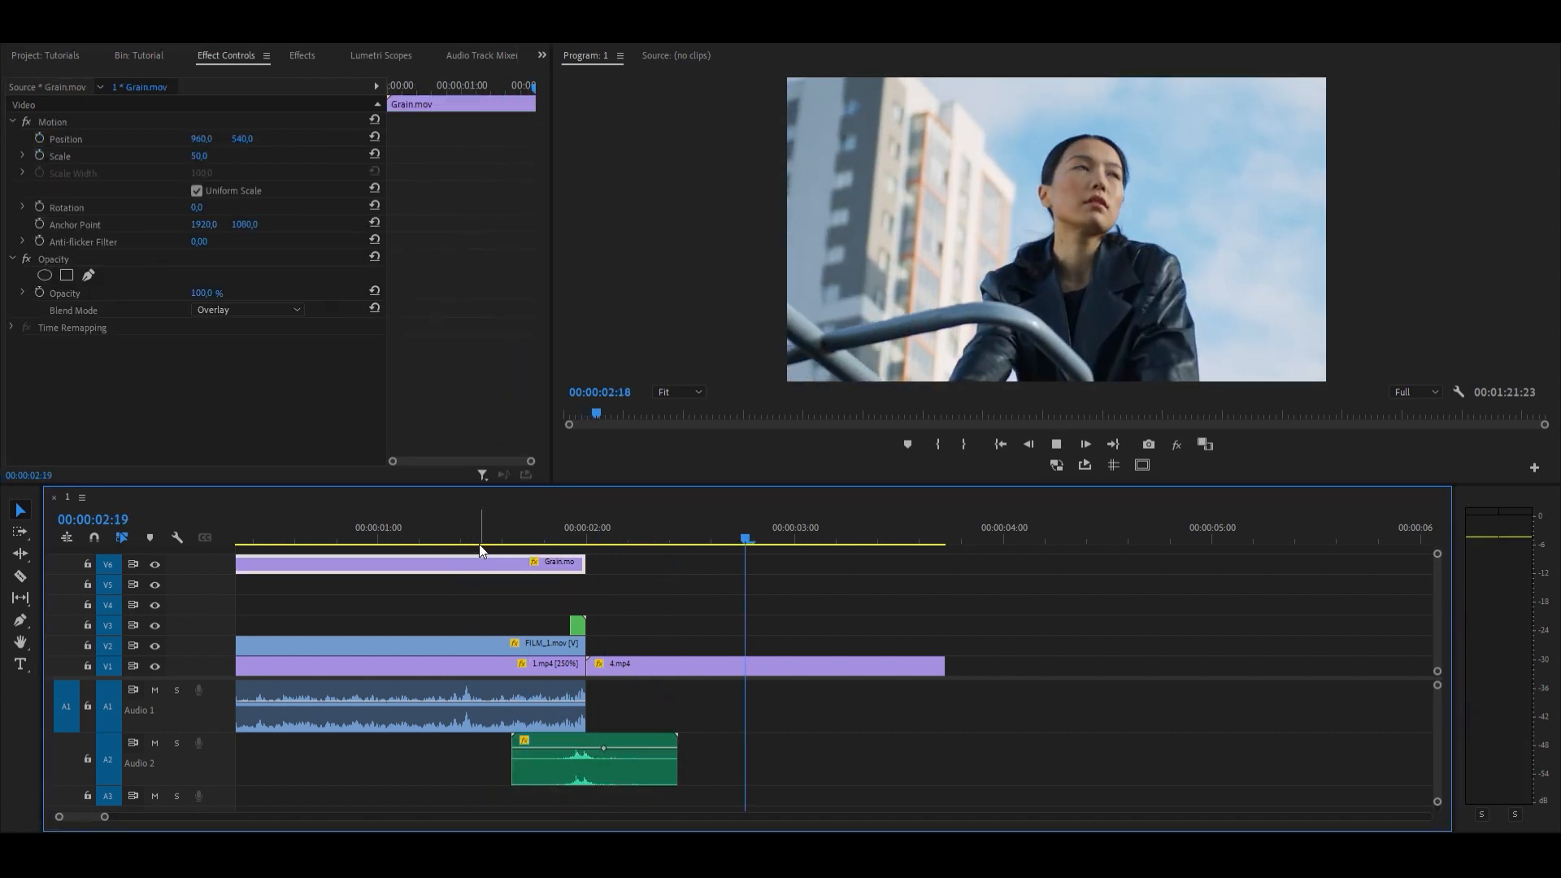
Step: Play the sequence to check the sound effect together with the transition
key(space)
drag(481, 523, 1, 610)
scroll(365, 671, down, 1)
key(space)
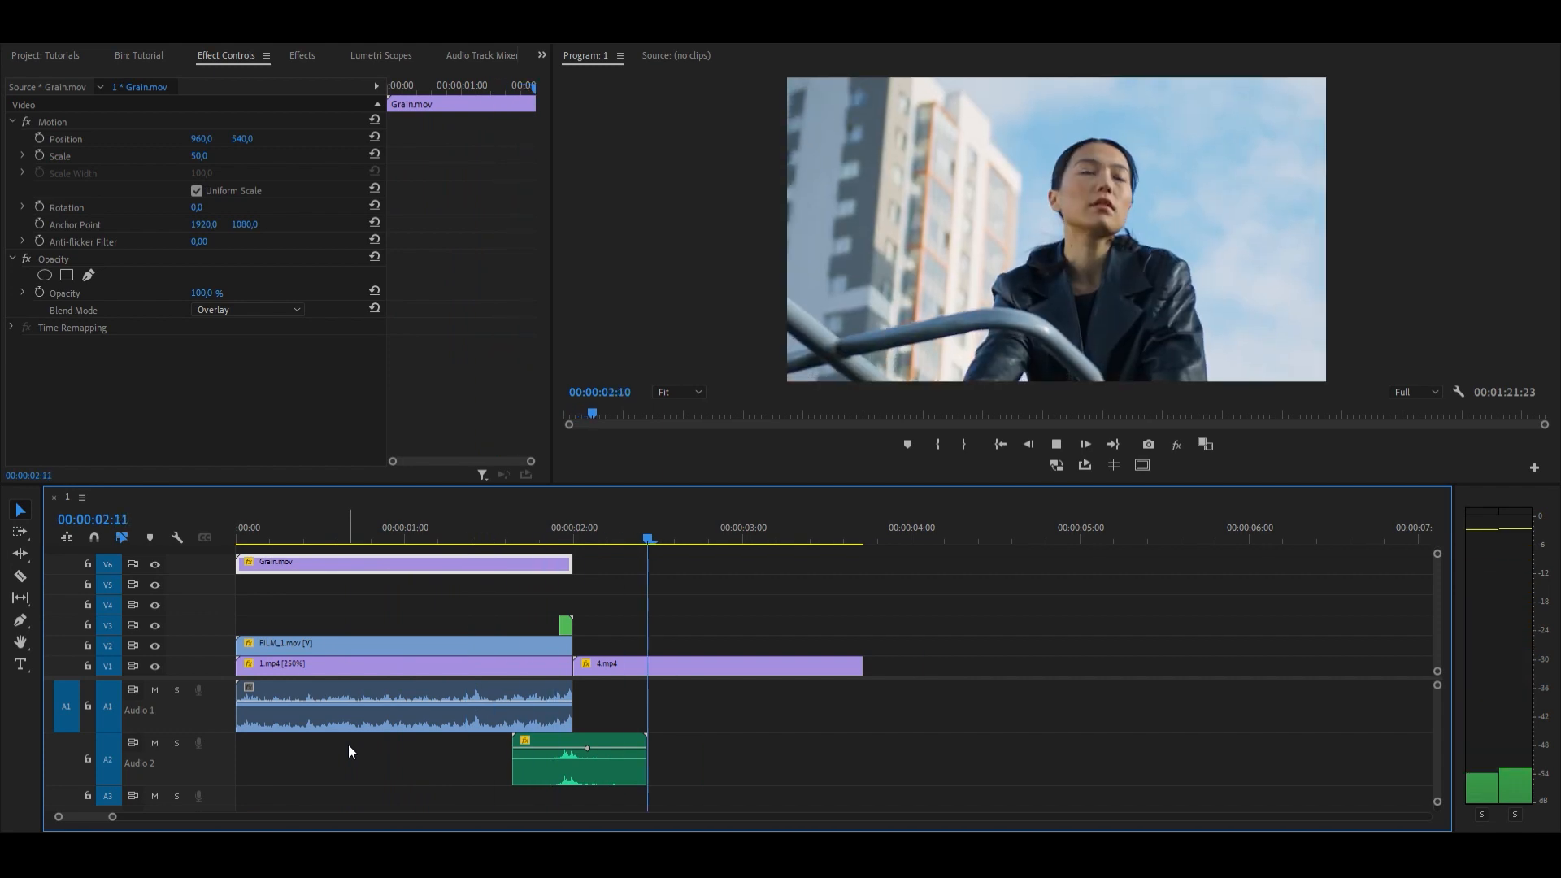
Step: Return the playhead to the sequence start and move Grain.mov down to track V4, directly above the transition nest
drag(844, 535, 237, 543)
click(267, 569)
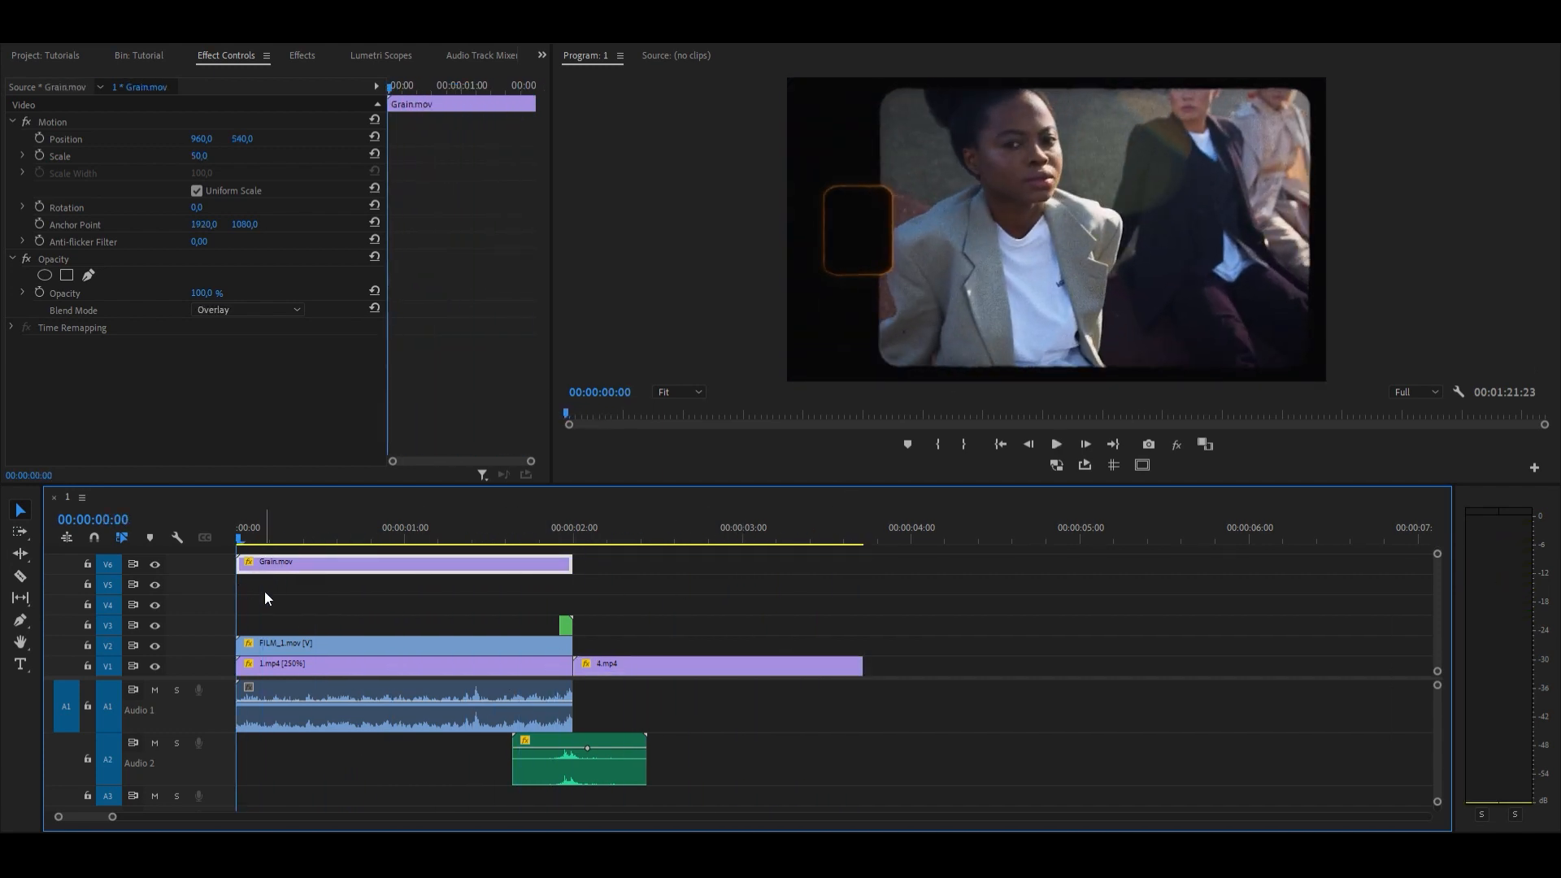
drag(525, 563, 528, 604)
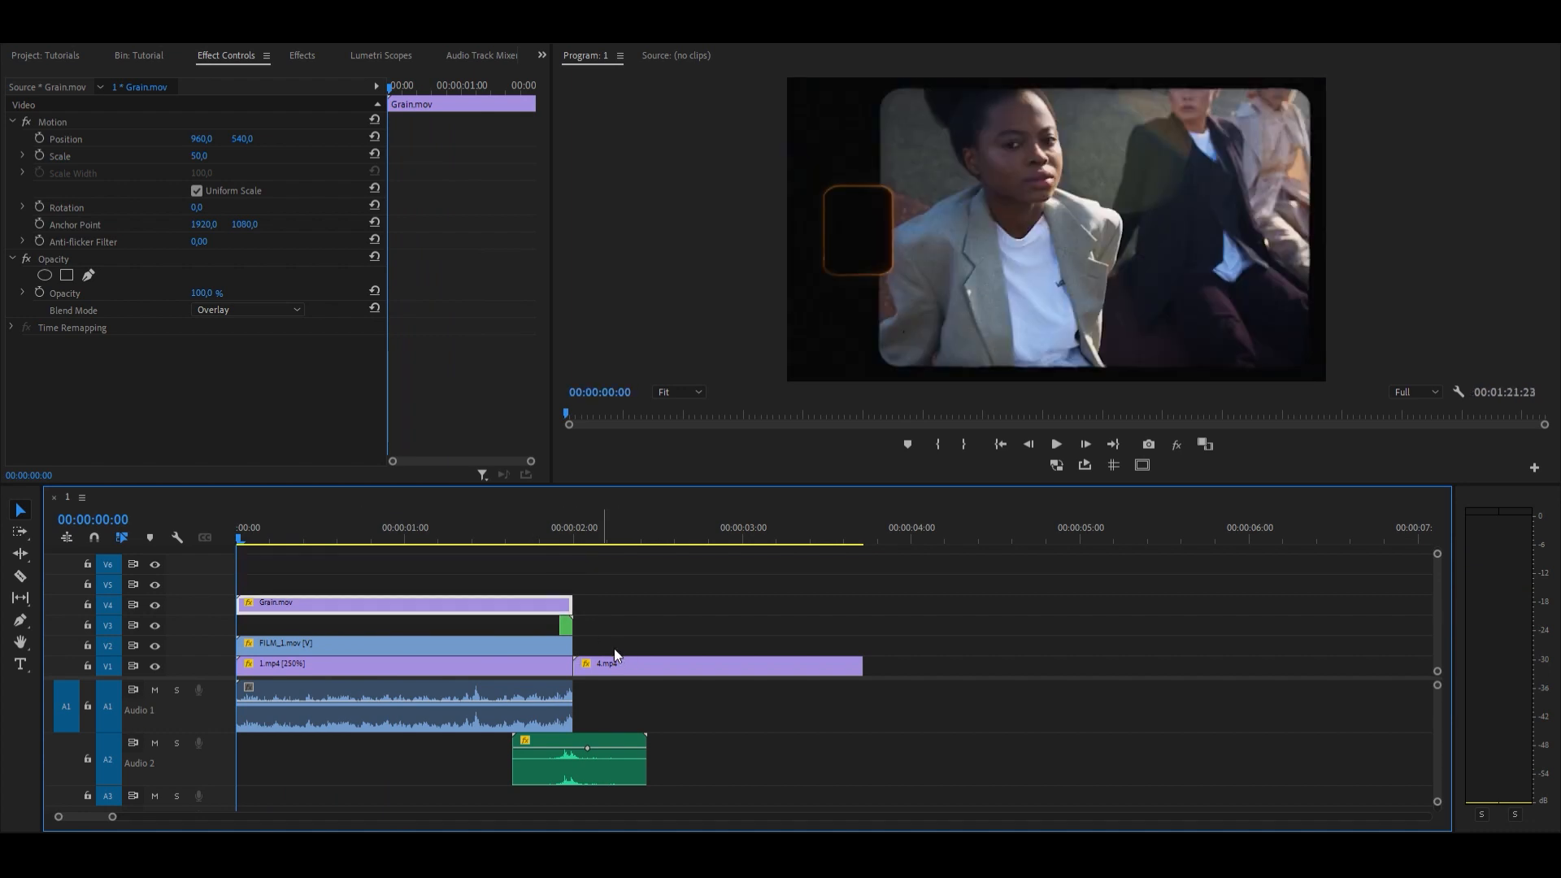